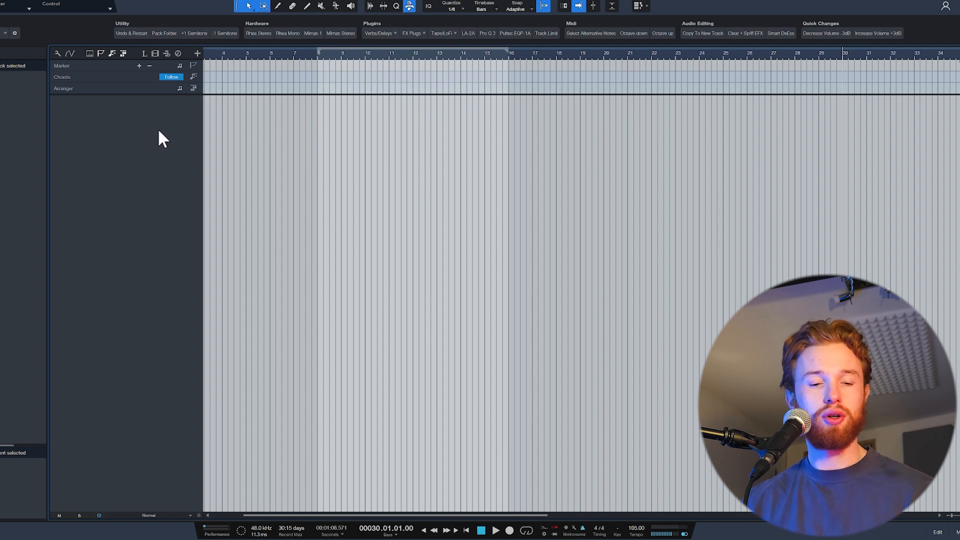
# - Finish recording the chord part on the Prophet Midi track from bar 8, open it in the note editor and play it back
pyautogui.press('F5')
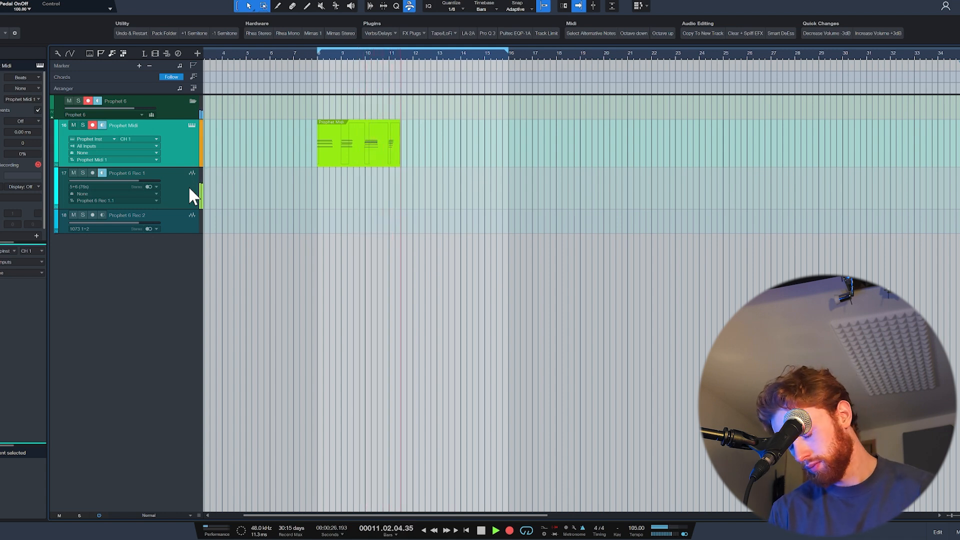
pyautogui.press('space')
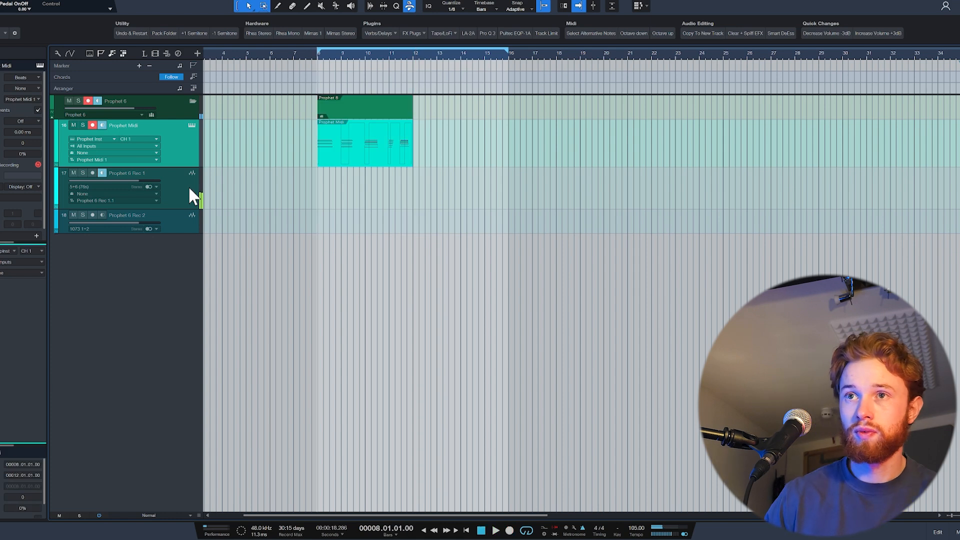
pyautogui.doubleClick(388, 164)
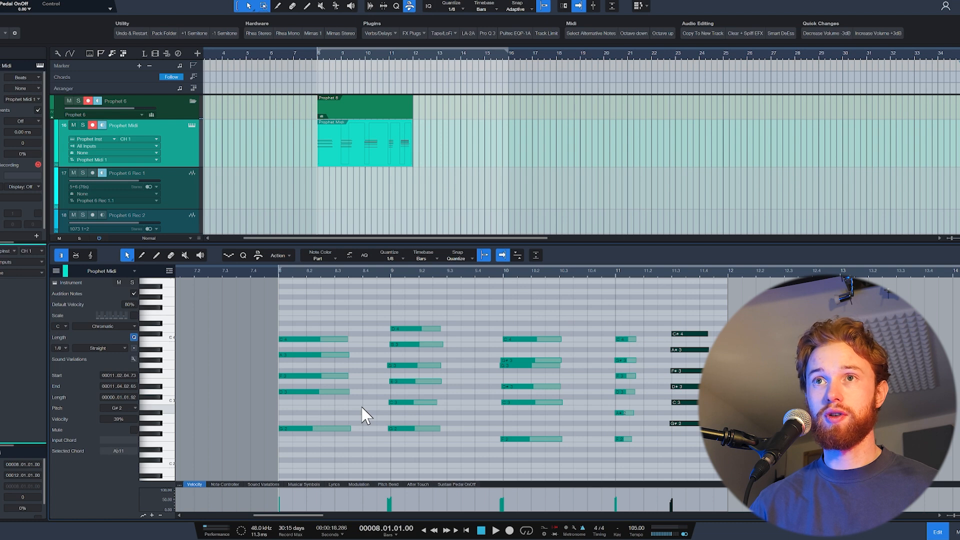
pyautogui.press('space')
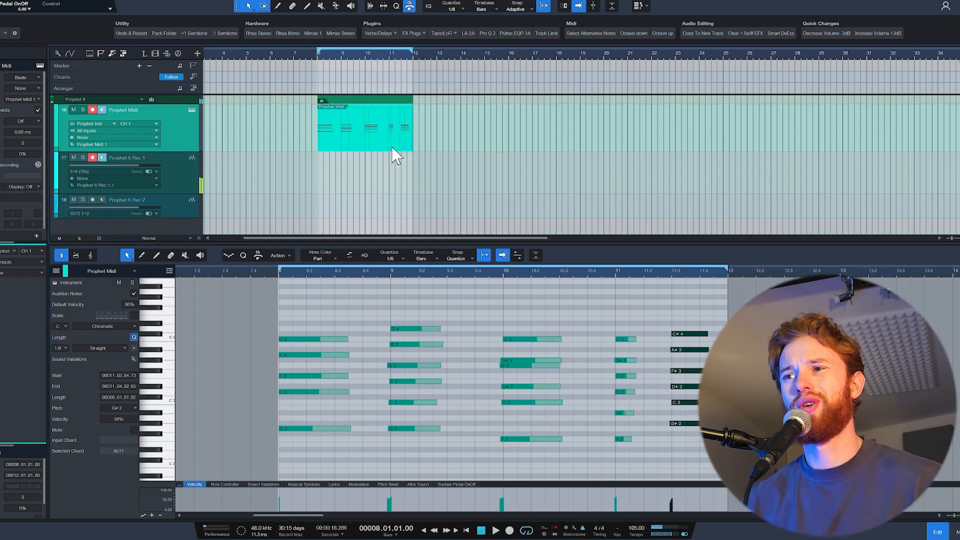
pyautogui.press('F3')
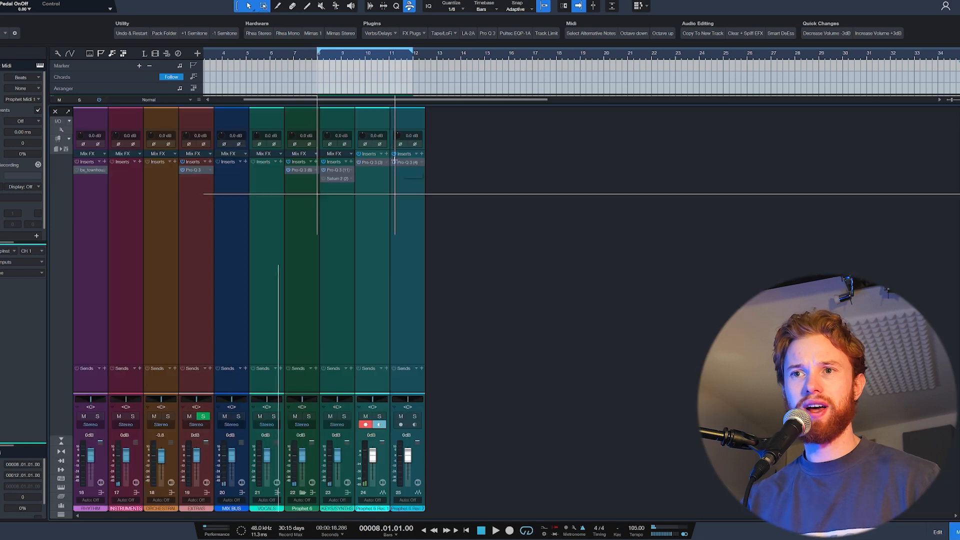
pyautogui.press('F3')
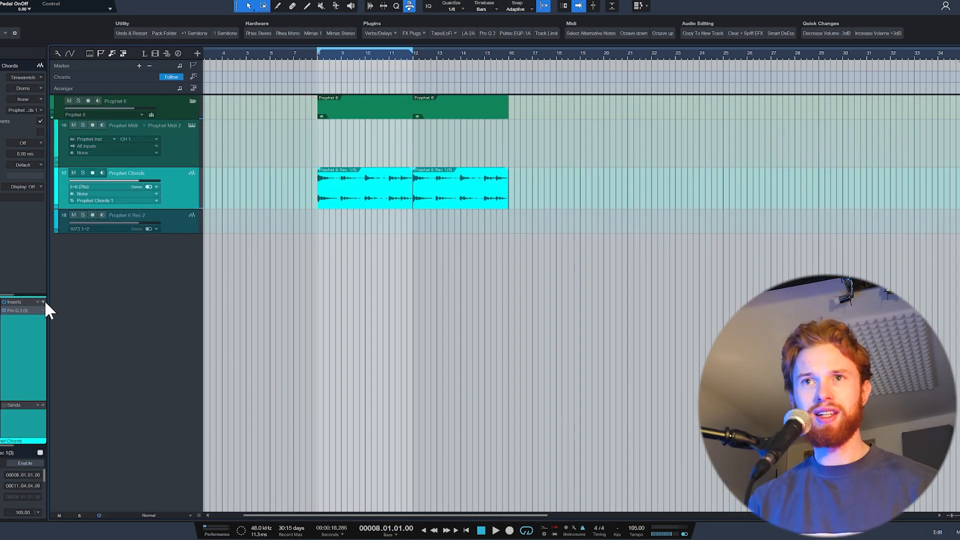
# - Add the Rhea Stereo hardware chain to the Prophet Chords track and set its THD to MED
pyautogui.click(258, 32)
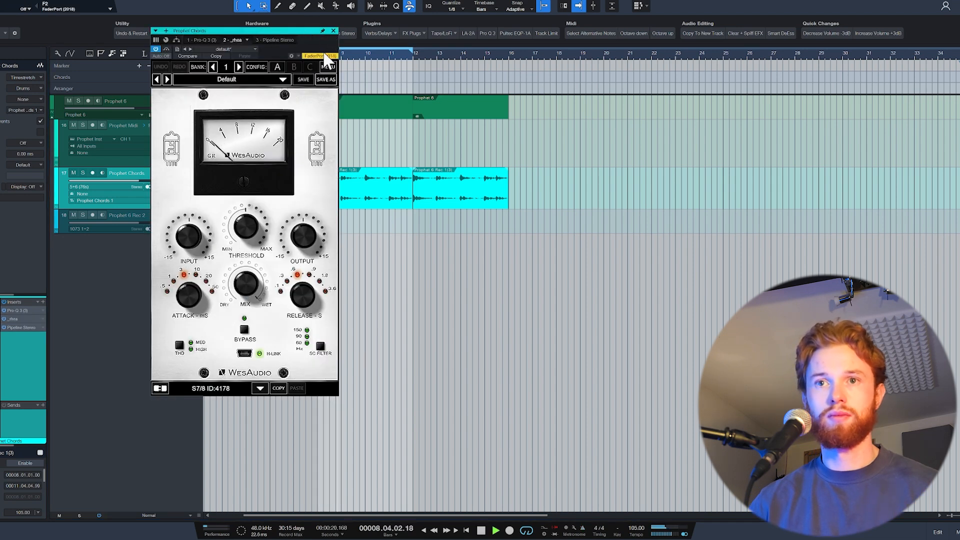
pyautogui.click(179, 345)
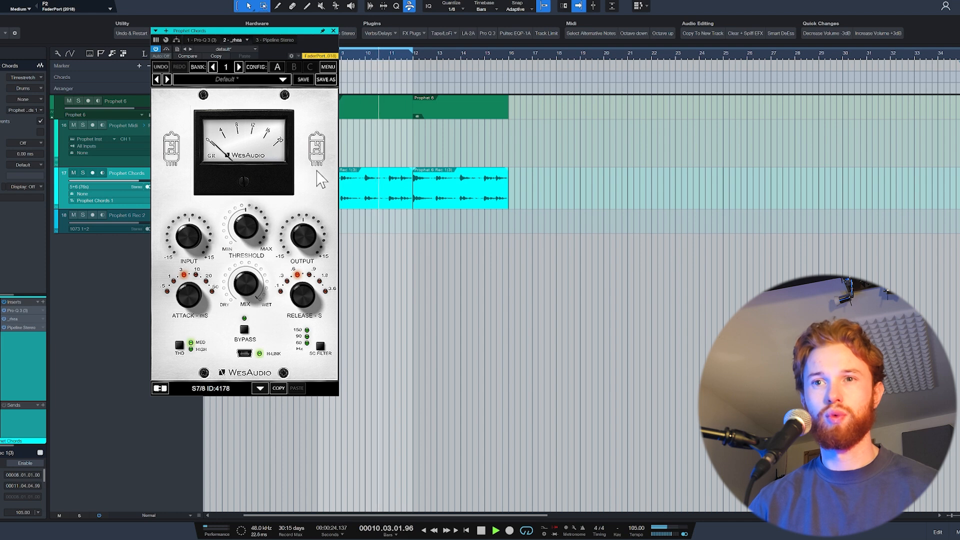
pyautogui.click(332, 30)
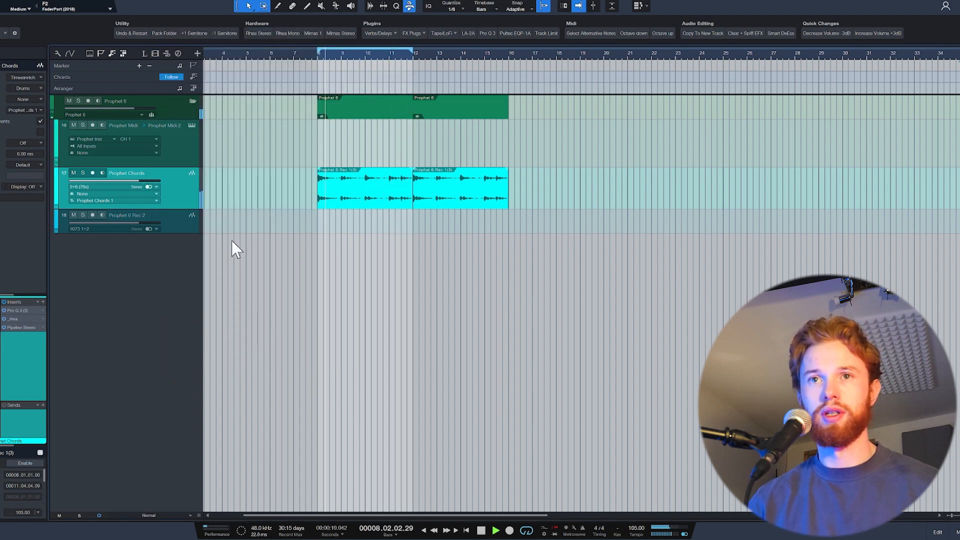
pyautogui.press('space')
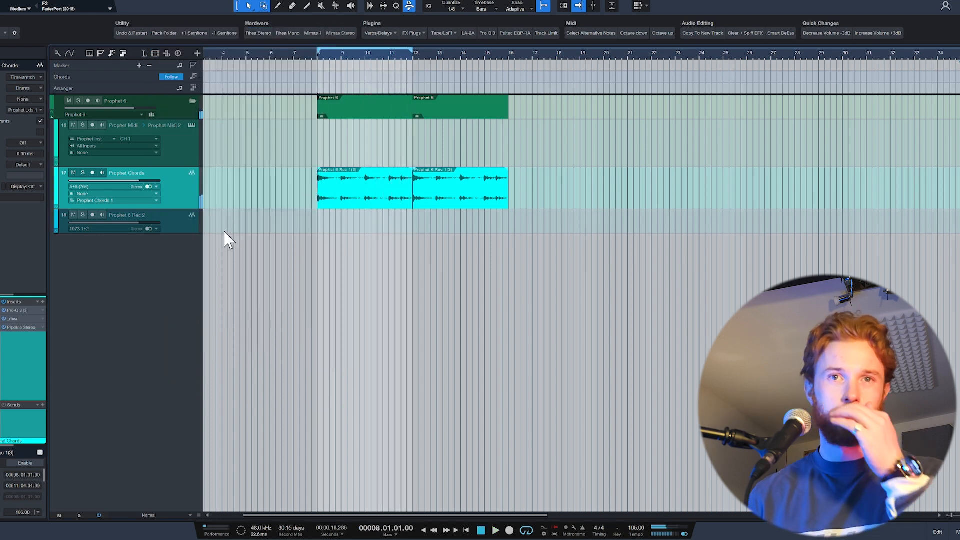
# - Insert Unfiltered Audio Needlepoint on the Prophet Chords track and slightly reduce its flutter
pyautogui.click(43, 301)
pyautogui.write('need')
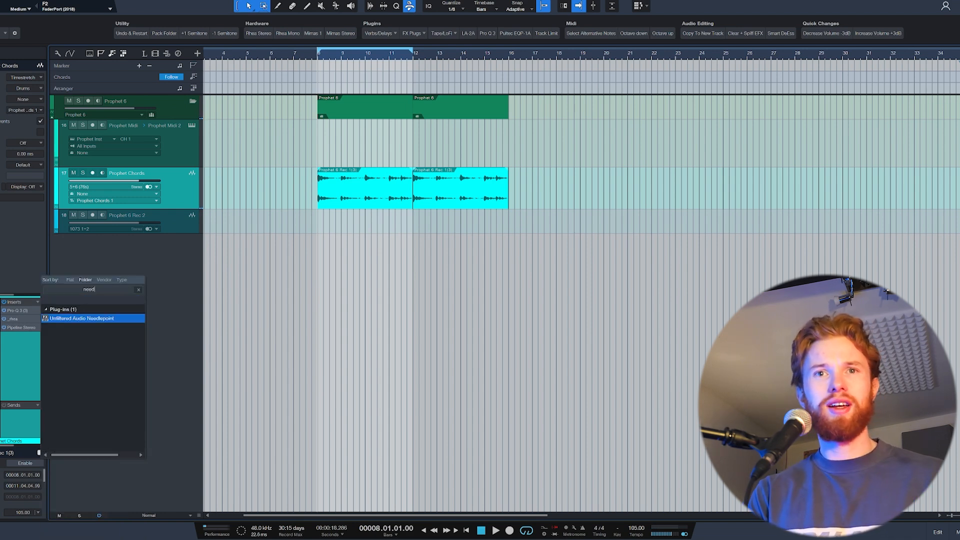
pyautogui.press('Return')
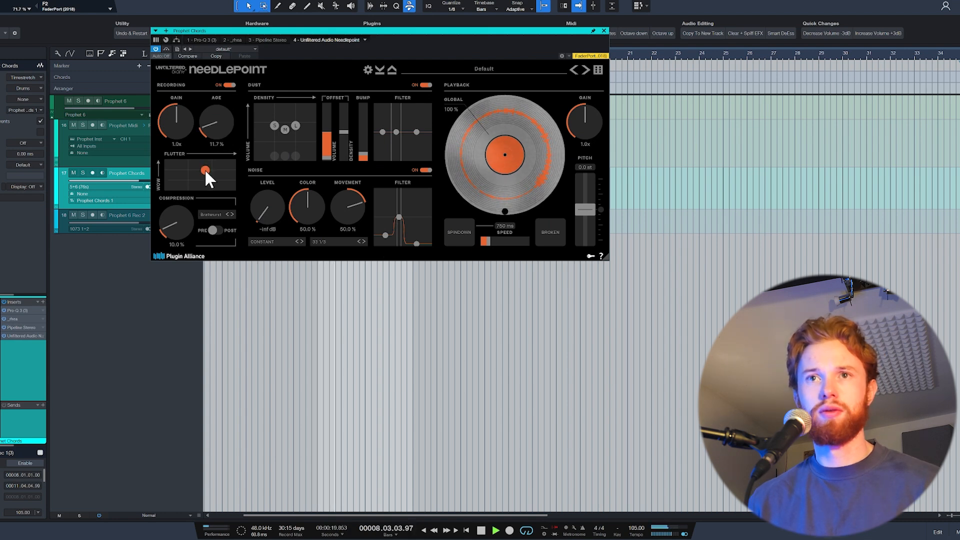
pyautogui.moveTo(206, 171); pyautogui.dragTo(203, 171)
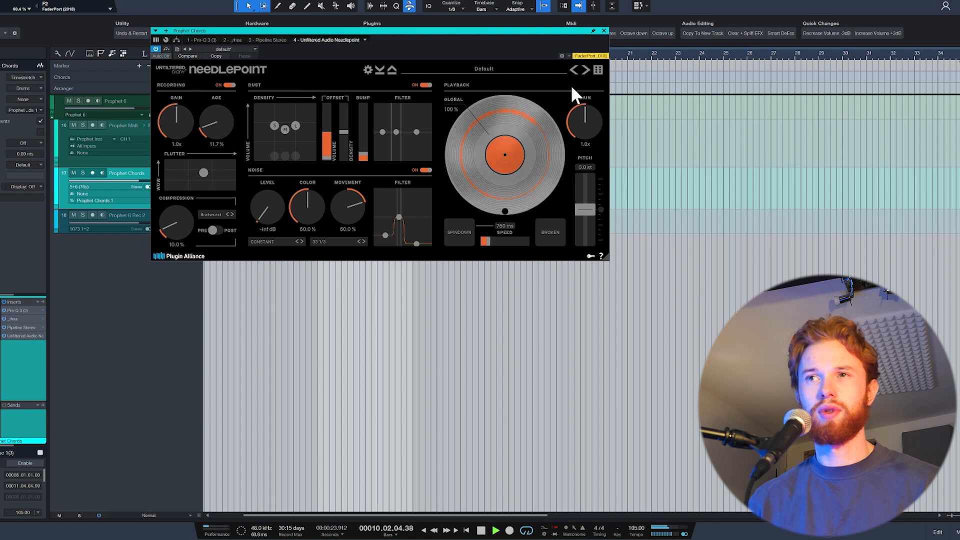
pyautogui.click(604, 30)
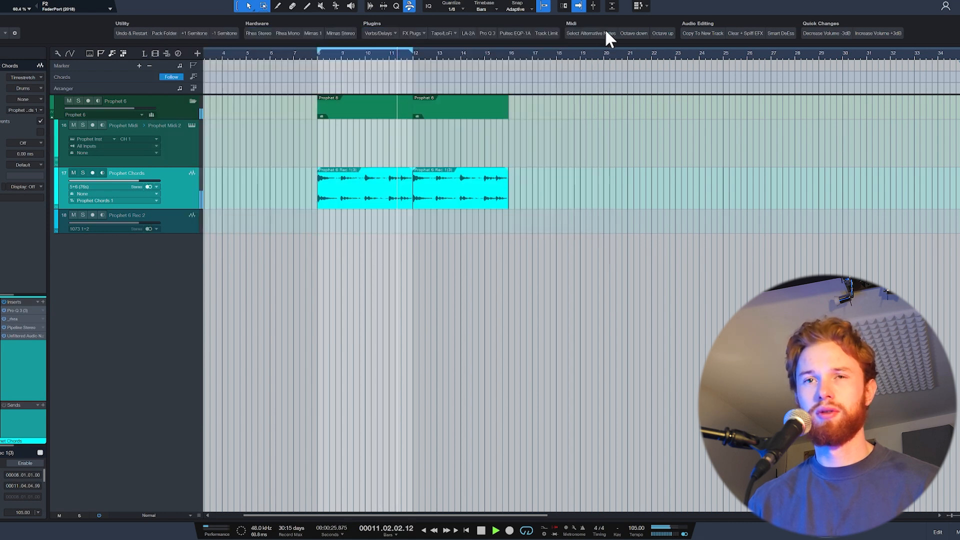
pyautogui.press('space')
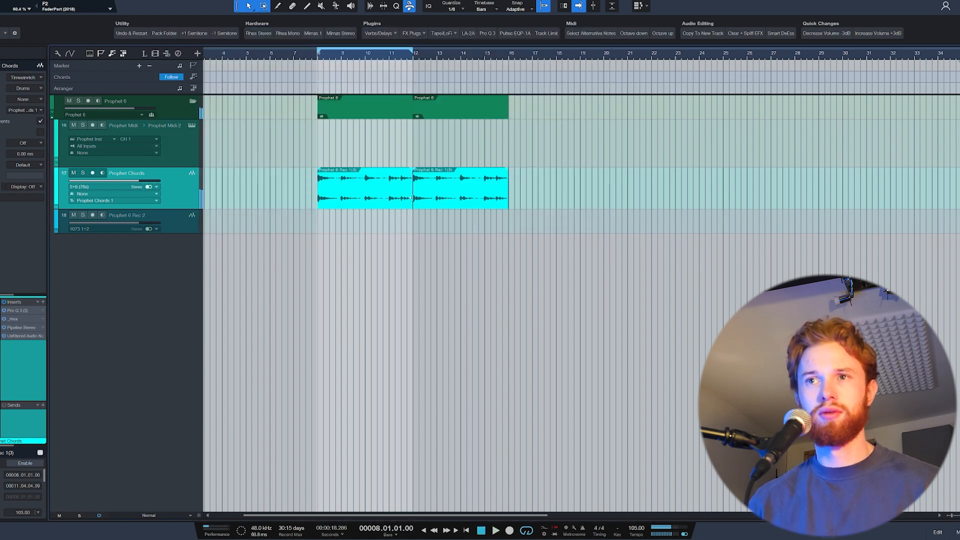
# - Bounce the two Prophet Chords clips into one event and select the Prophet 6 Rec 2 track
pyautogui.hotkey('ctrl', 'b')
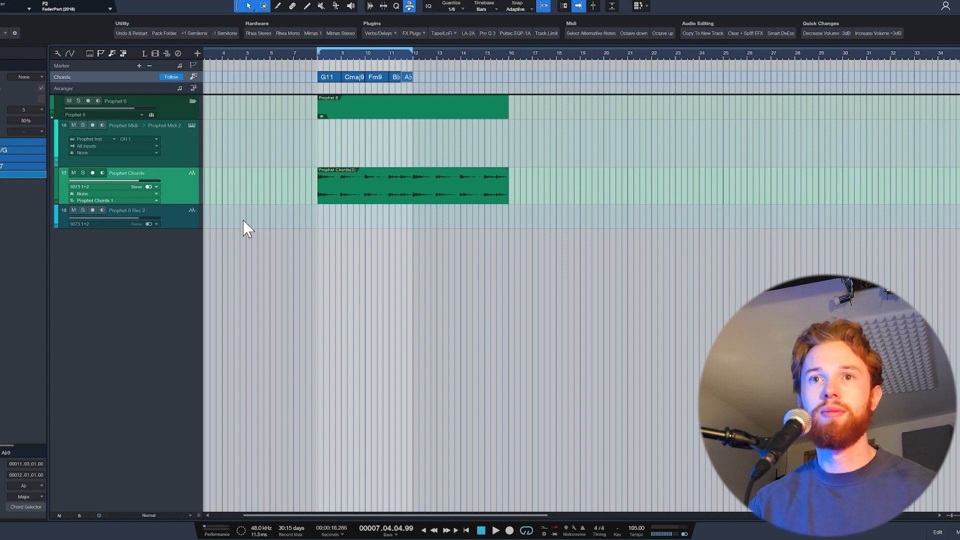
pyautogui.click(174, 224)
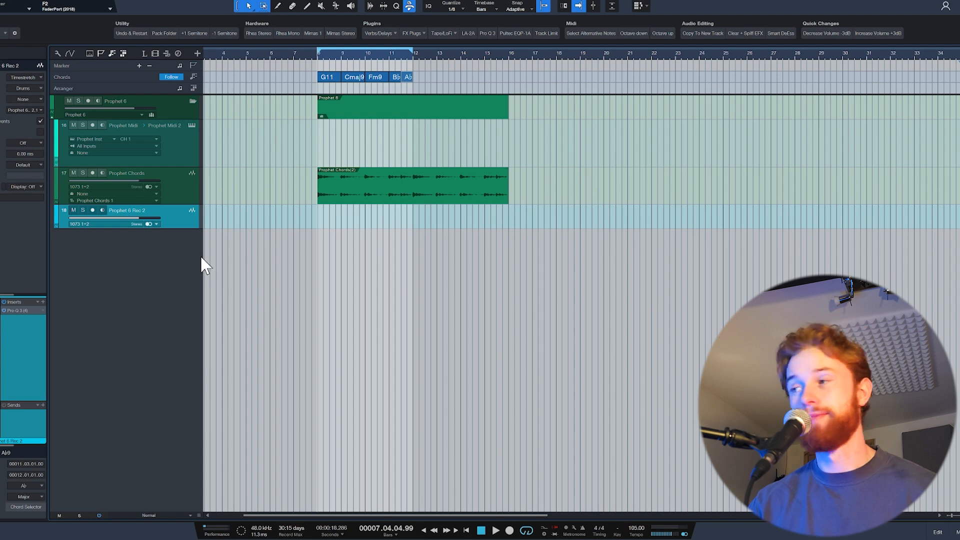
pyautogui.click(174, 143)
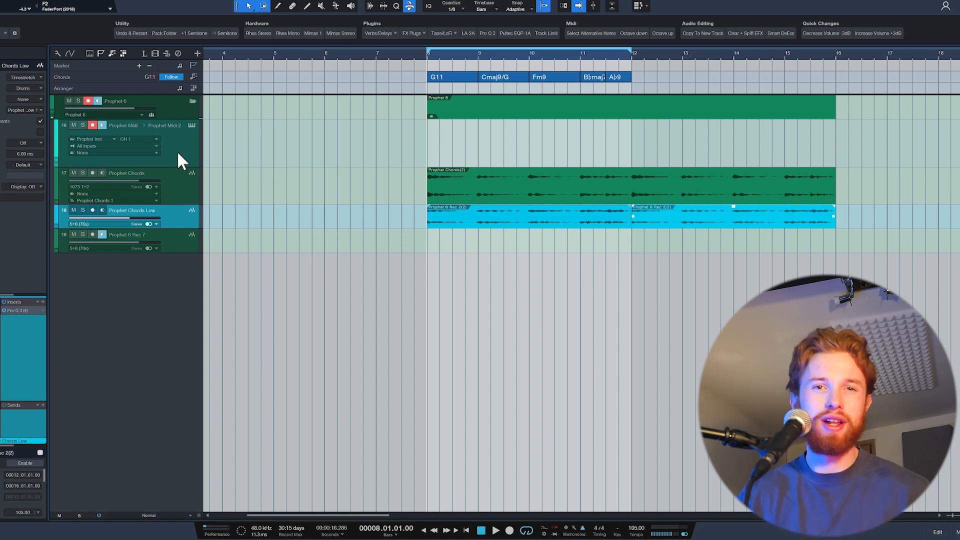
# - Record an arpeggiated part on the Prophet Midi track from bar 8 and open it in the note editor
pyautogui.press('KP_Multiply')
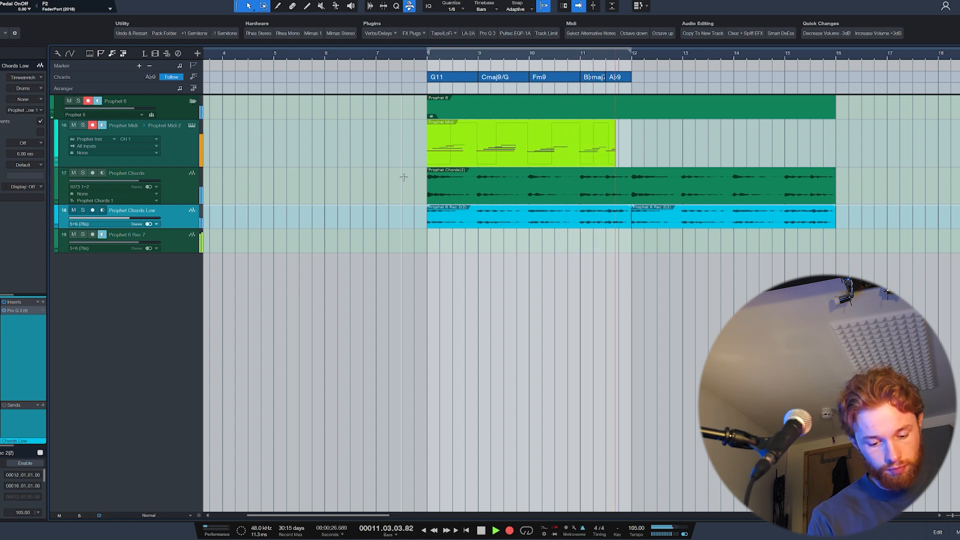
pyautogui.press('space')
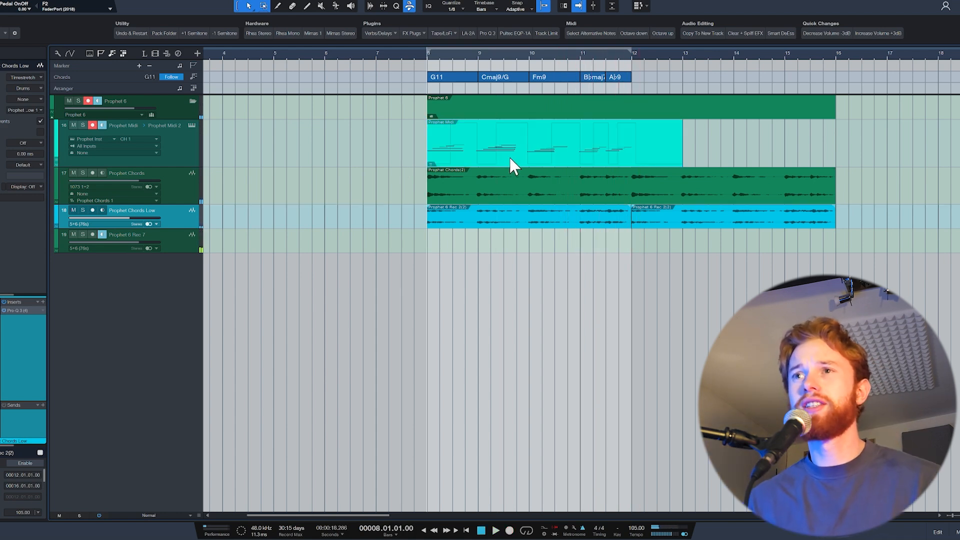
pyautogui.doubleClick(510, 165)
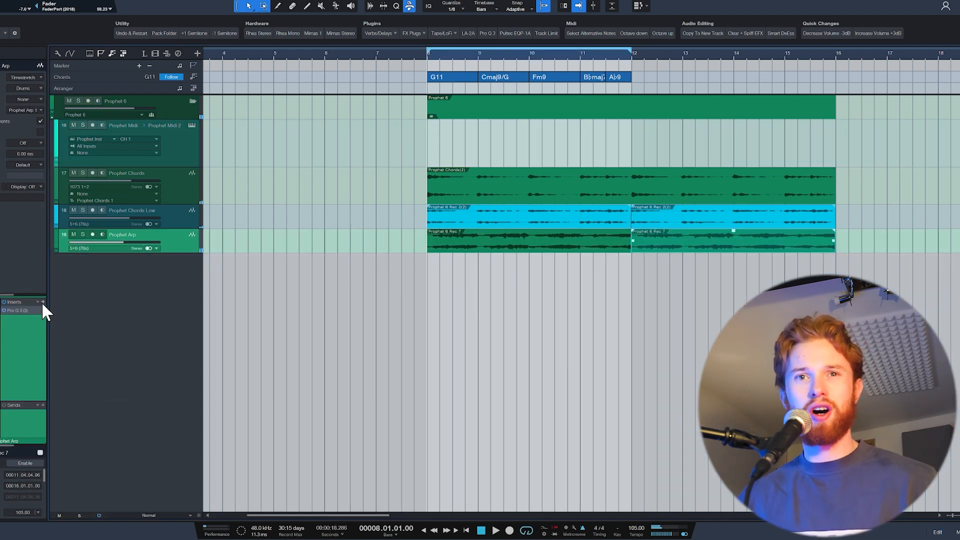
# - Insert the 7th Heaven reverb on the Prophet Arp track from the Verbs/Delays plugins
pyautogui.click(43, 303)
pyautogui.click(34, 344)
pyautogui.click(43, 303)
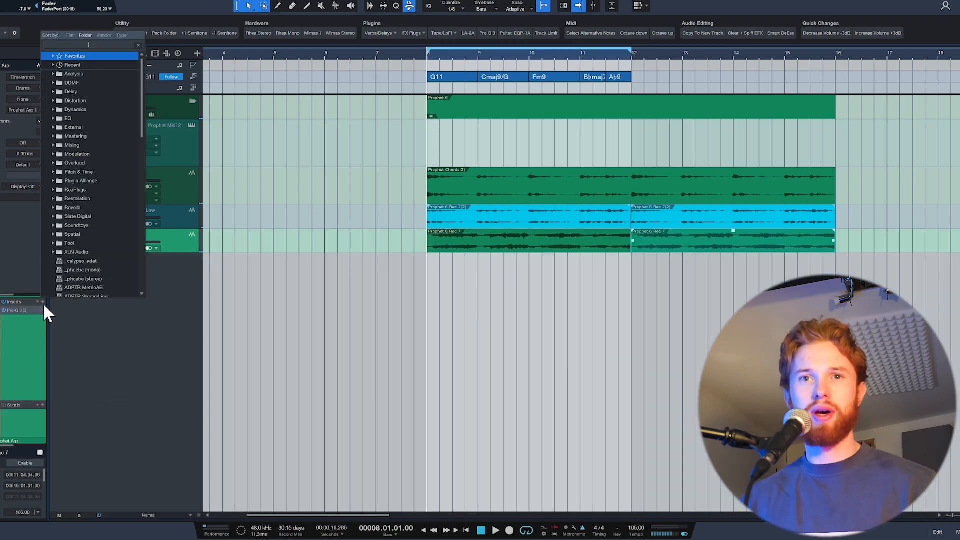
pyautogui.click(370, 33)
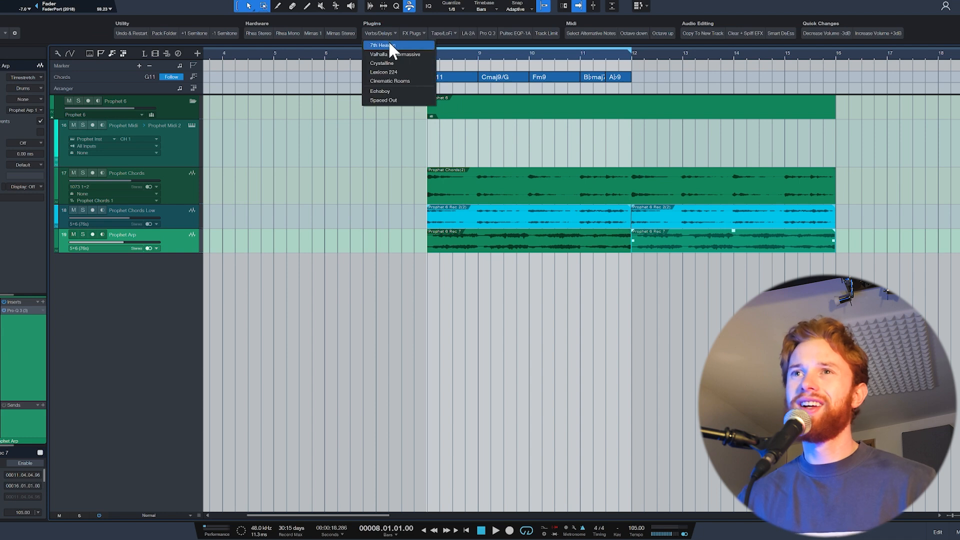
pyautogui.click(362, 216)
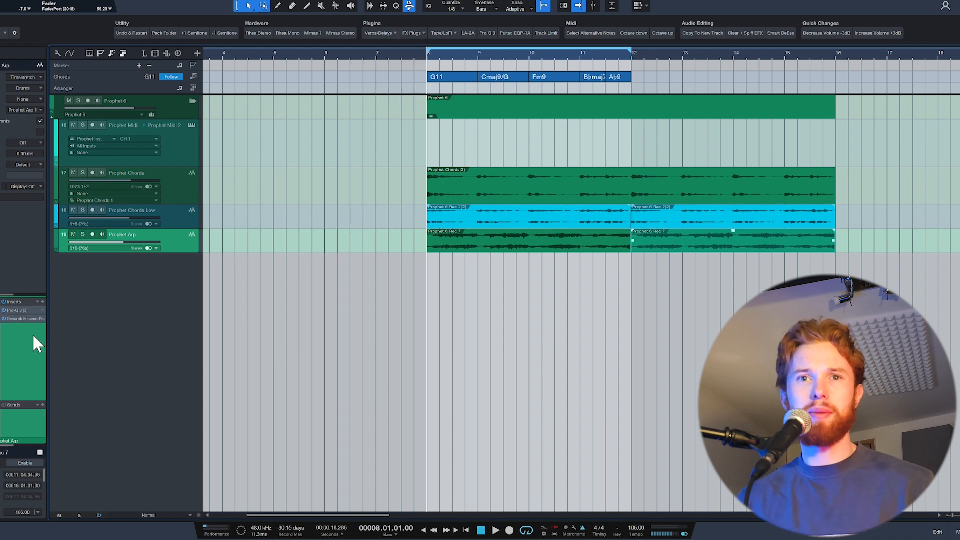
# - Load the 07 Old Plate preset from the Plates 1 bank in the Prophet Arp track's Seventh Heaven reverb
pyautogui.click(32, 318)
pyautogui.click(365, 108)
pyautogui.click(371, 167)
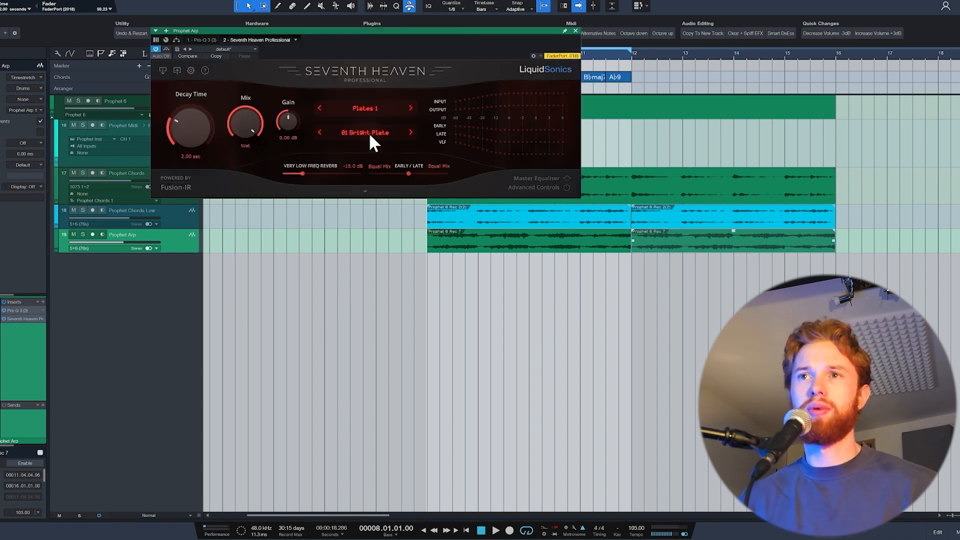
pyautogui.click(368, 132)
pyautogui.click(381, 191)
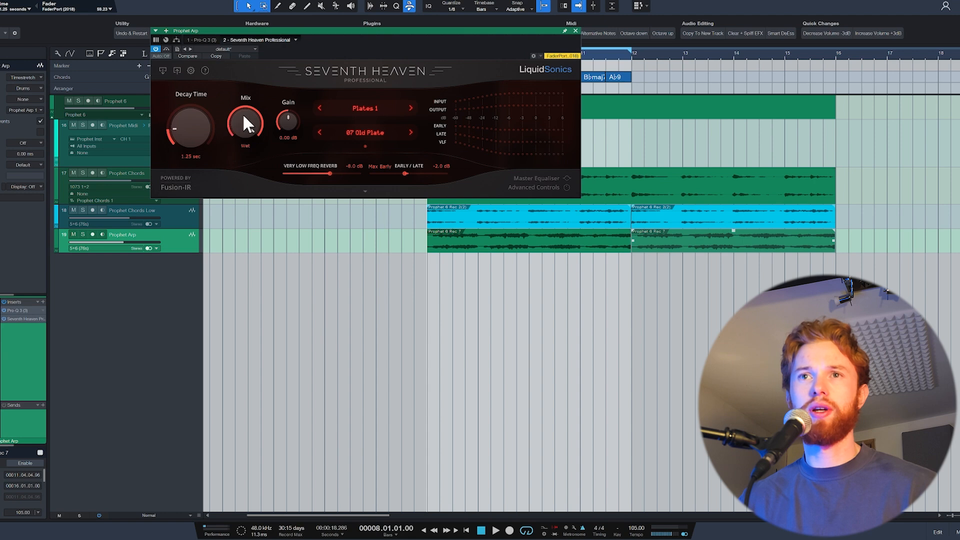
# - Set the Seventh Heaven mix to 0 / -1.2 dB and very low frequency reverb to -9.3 dB, and lower the Prophet Arp volume
pyautogui.press('space')
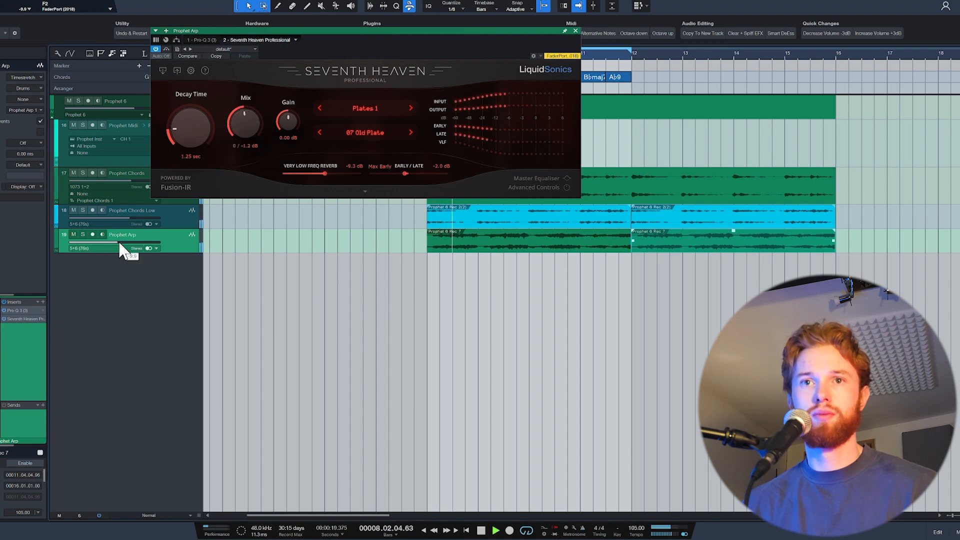
pyautogui.moveTo(120, 250); pyautogui.dragTo(120, 250)
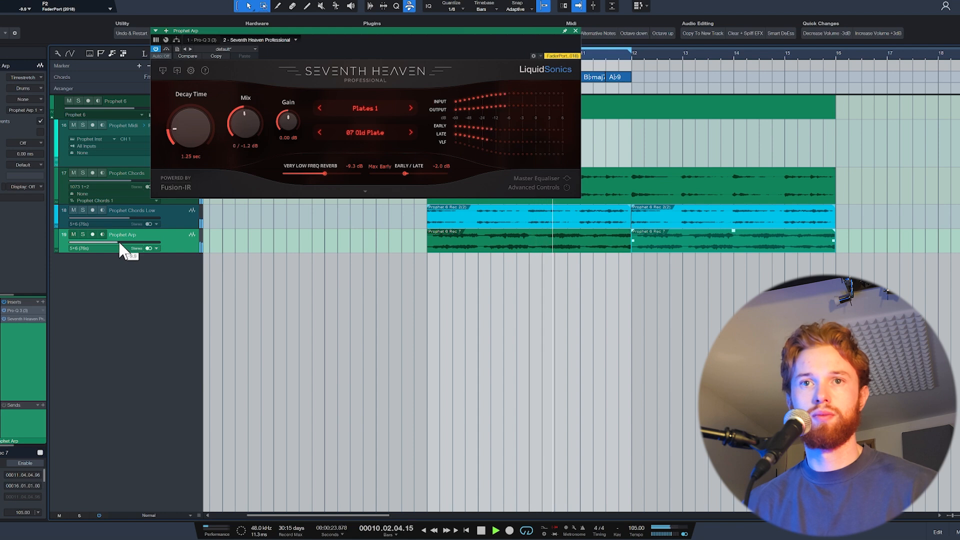
pyautogui.click(576, 30)
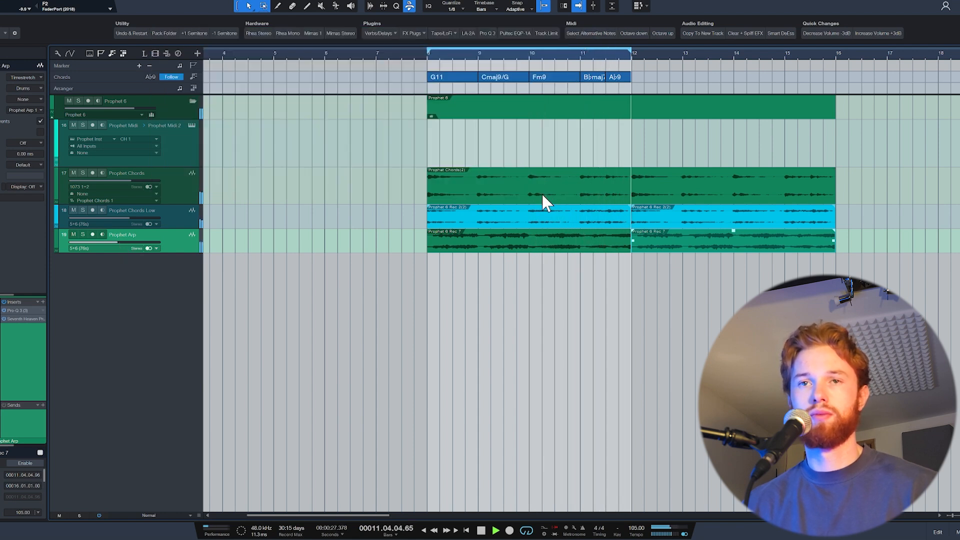
pyautogui.press('space')
pyautogui.click(28, 319)
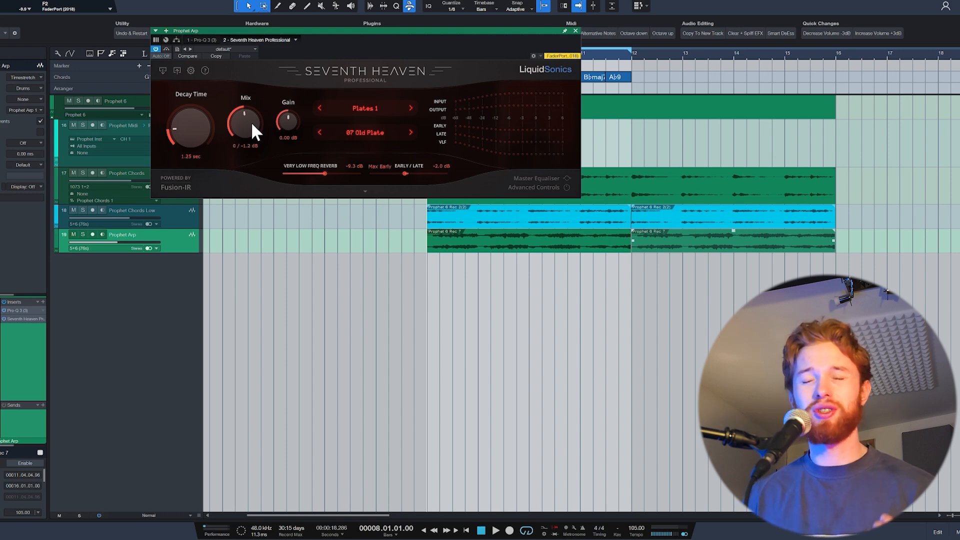
pyautogui.click(575, 30)
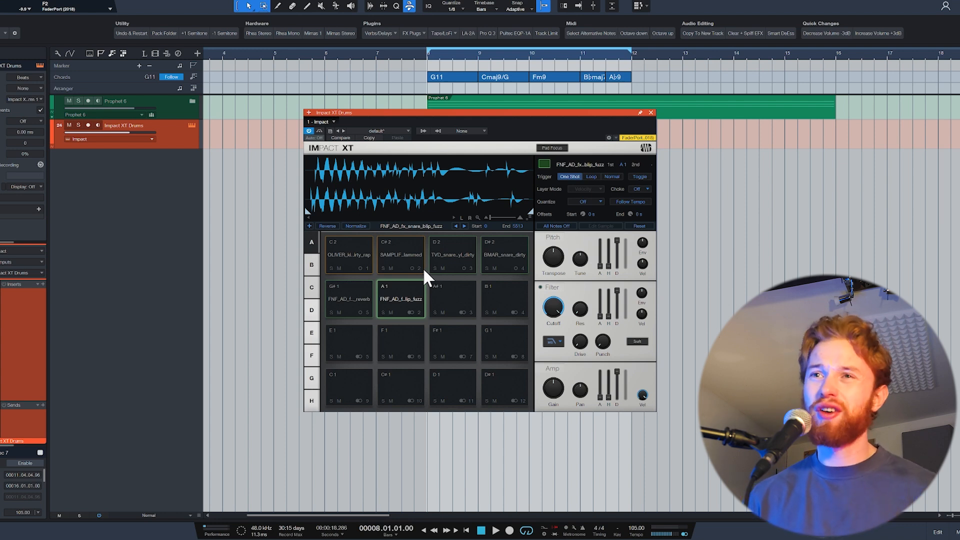
# - Audition the kick, snare and effect samples loaded on the Impact XT pads
pyautogui.click(348, 265)
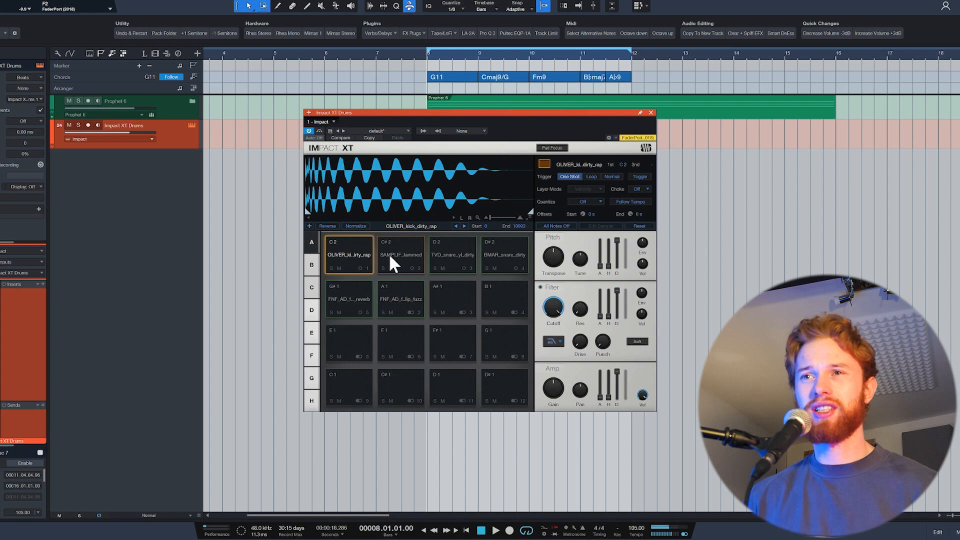
pyautogui.click(389, 255)
pyautogui.click(371, 257)
pyautogui.click(456, 257)
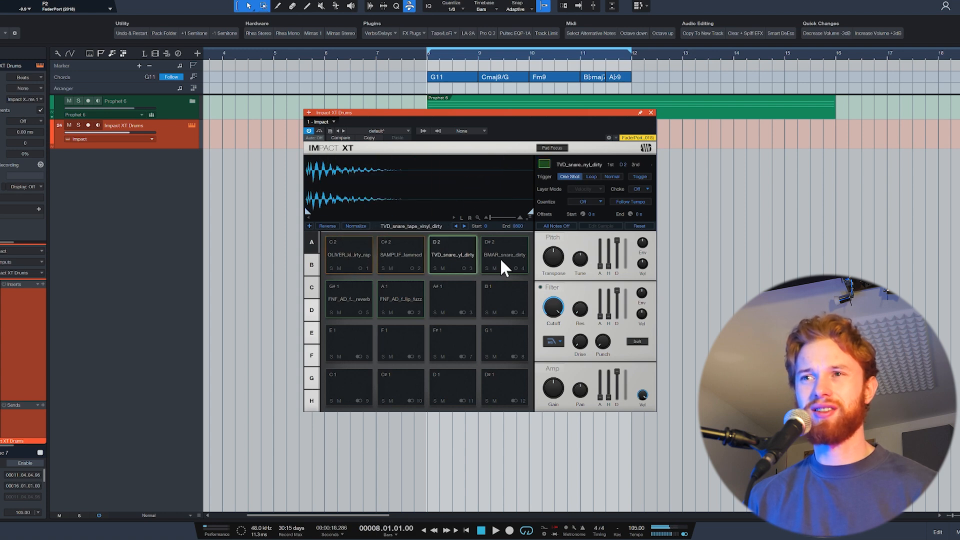
pyautogui.click(500, 257)
pyautogui.click(365, 285)
pyautogui.click(388, 303)
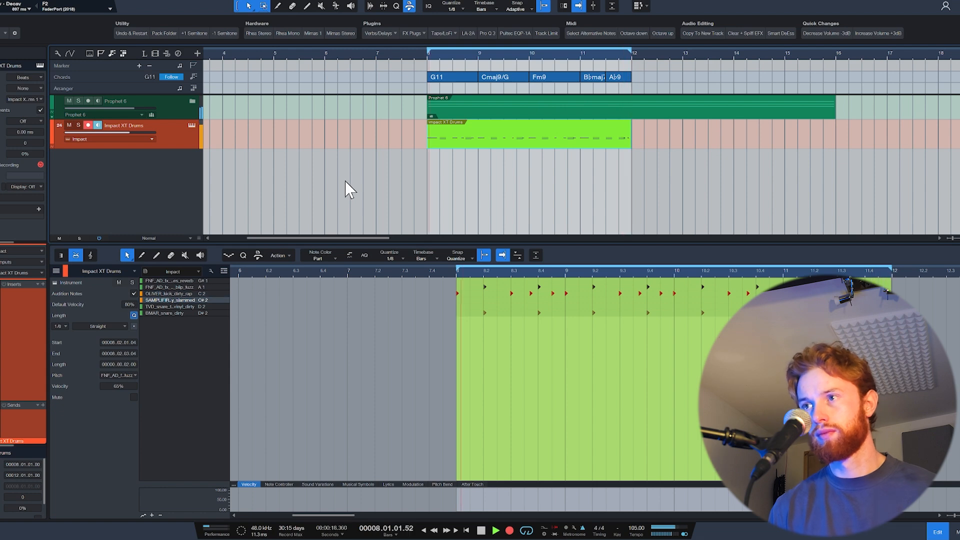
# - Finish recording the drum pattern on the Impact XT Drums track over bars 8 to 12 and deselect its notes
pyautogui.press('space')
pyautogui.click(389, 314)
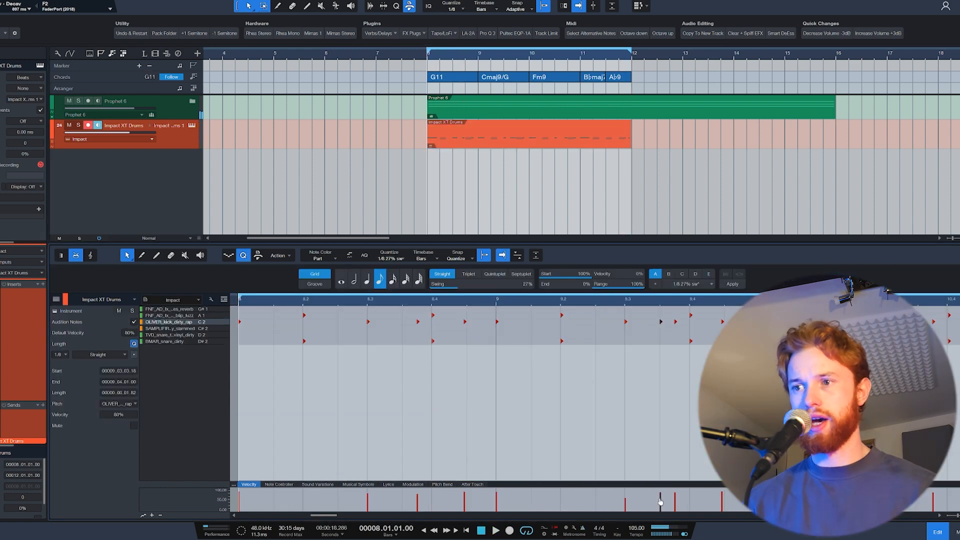
# - Lower the velocity of the softer kick hits in the drum pattern, including one to 22%, and play the pattern back
pyautogui.moveTo(661, 499)
pyautogui.mouseDown()
pyautogui.moveTo(662, 511)
pyautogui.moveTo(677, 505)
pyautogui.mouseUp()
pyautogui.scroll(-3, 392, 410)
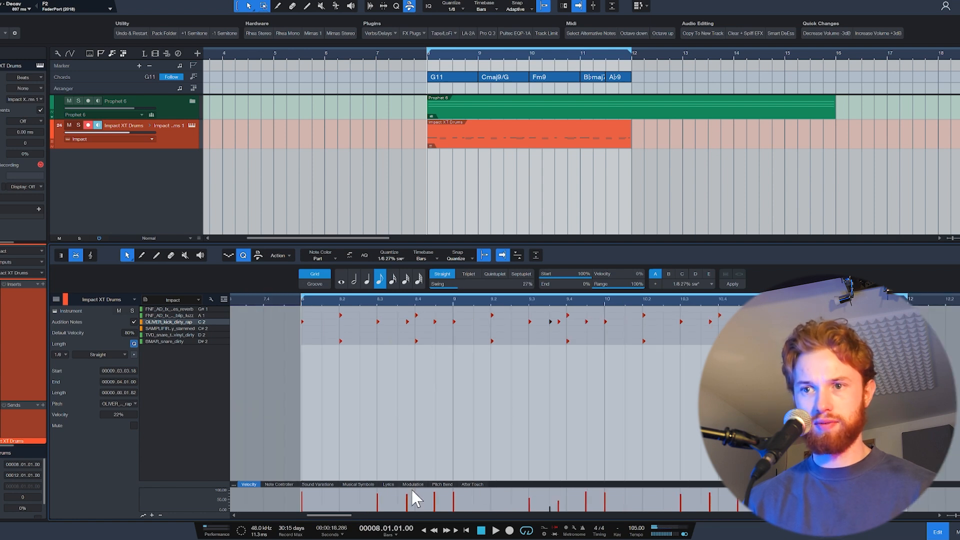
pyautogui.moveTo(411, 494); pyautogui.dragTo(410, 507)
pyautogui.press('space')
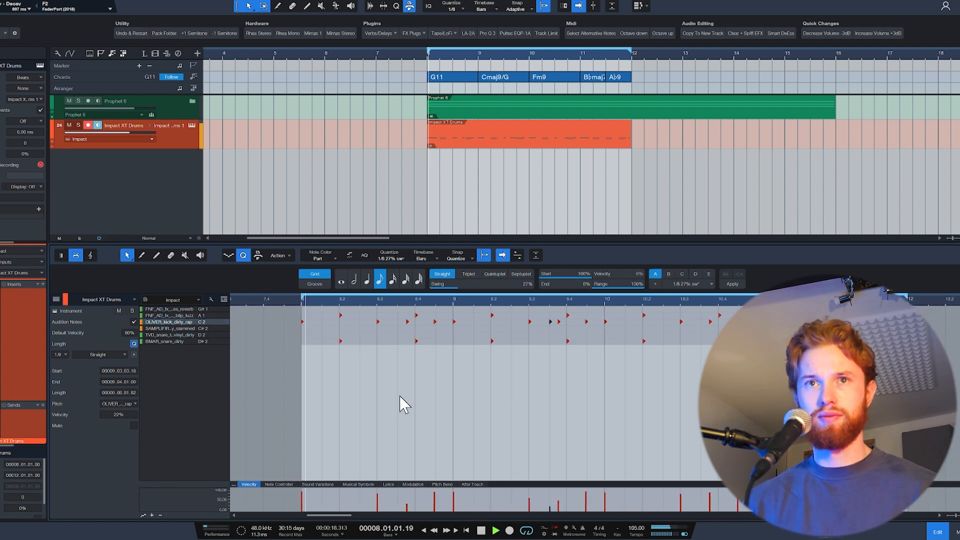
pyautogui.press('space')
# - Record a clap performance on the Claps audio track across the loop from bar 8 to bar 16
pyautogui.press('r')
pyautogui.click(598, 310)
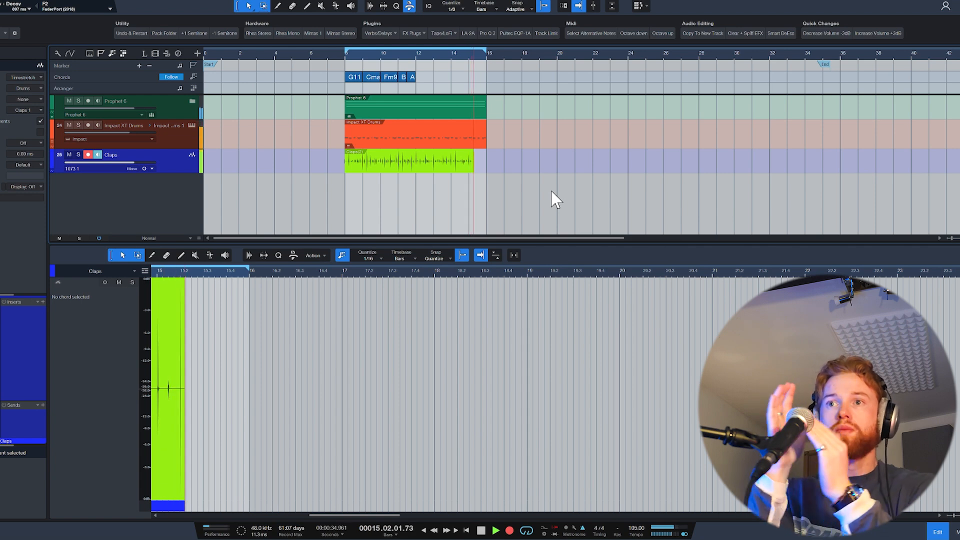
pyautogui.press('space')
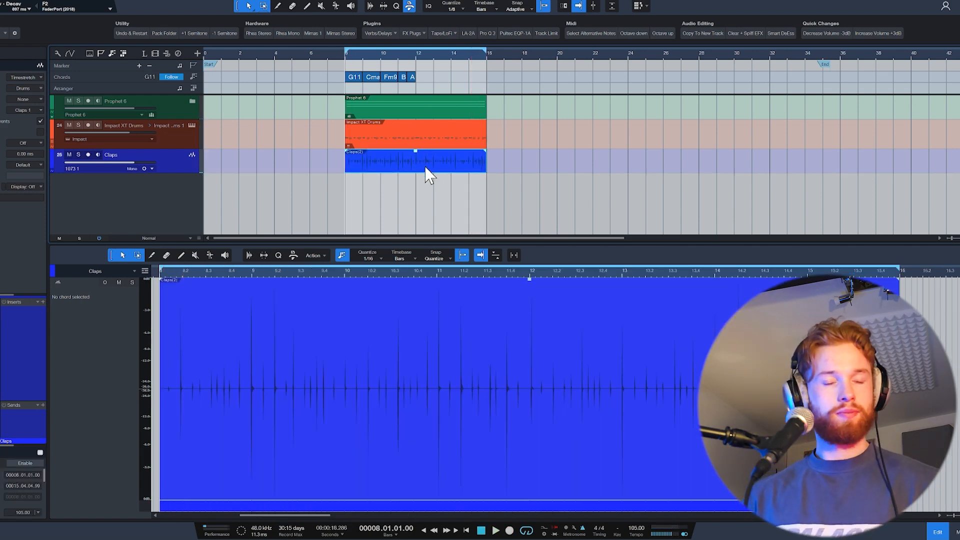
# - Set the quantize grid for the recorded claps to straight 1/16 notes with 27% swing
pyautogui.press('z')
pyautogui.click(396, 5)
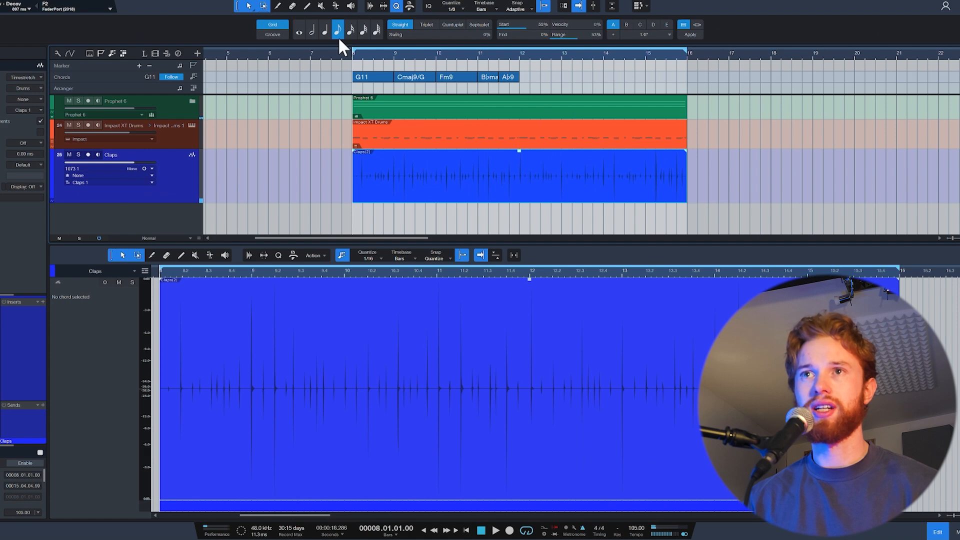
pyautogui.click(350, 32)
pyautogui.moveTo(388, 40); pyautogui.dragTo(431, 39)
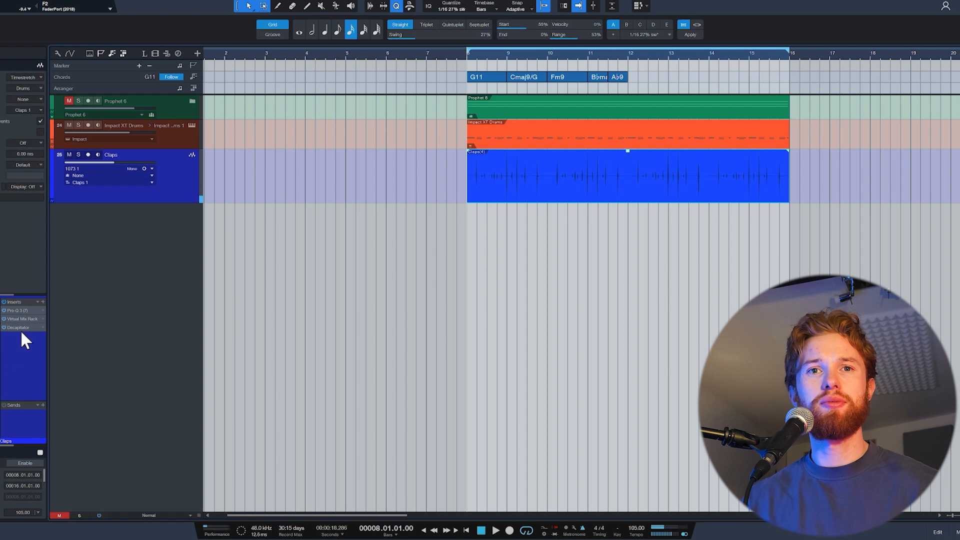
# - Review the Pro-Q 3, Virtual Mix Rack and Decapitator settings inserted on the Claps track
pyautogui.click(26, 311)
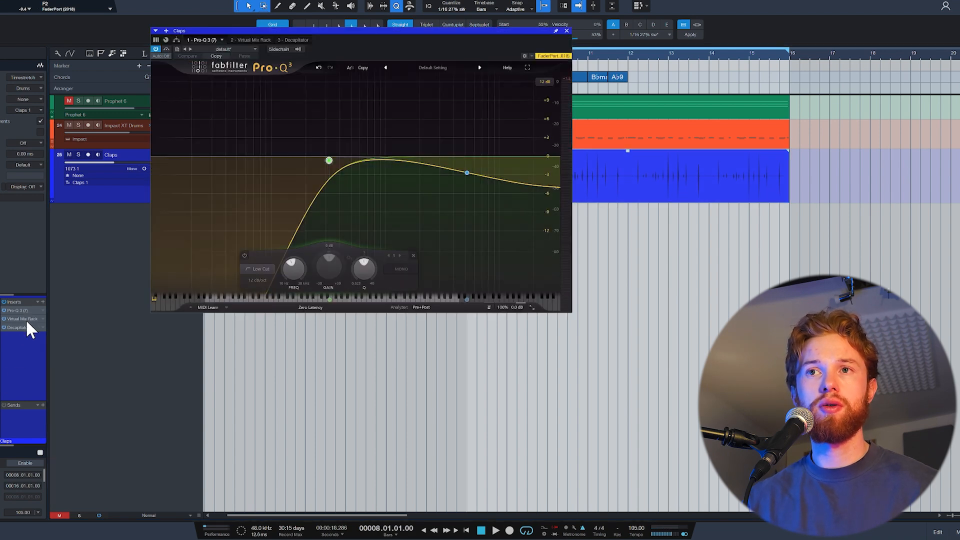
pyautogui.click(26, 319)
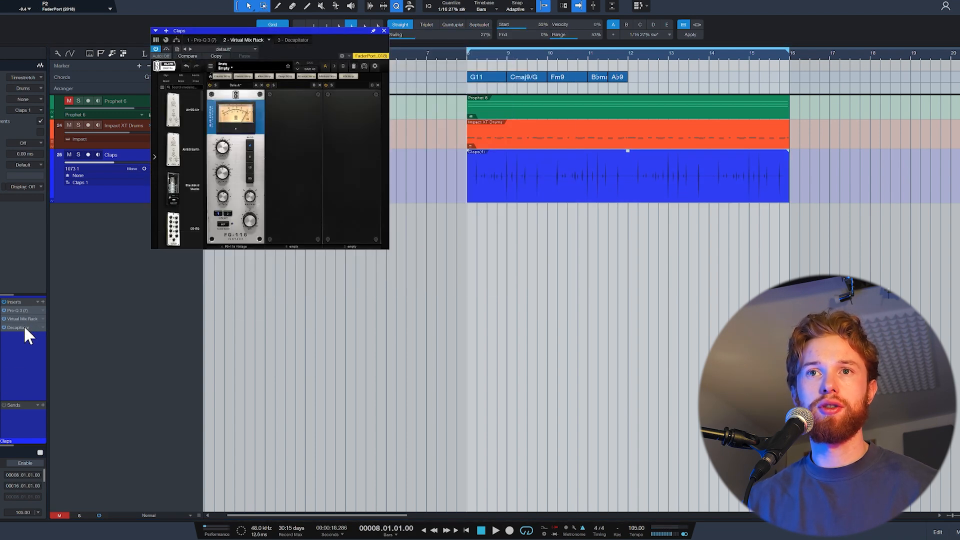
pyautogui.click(24, 328)
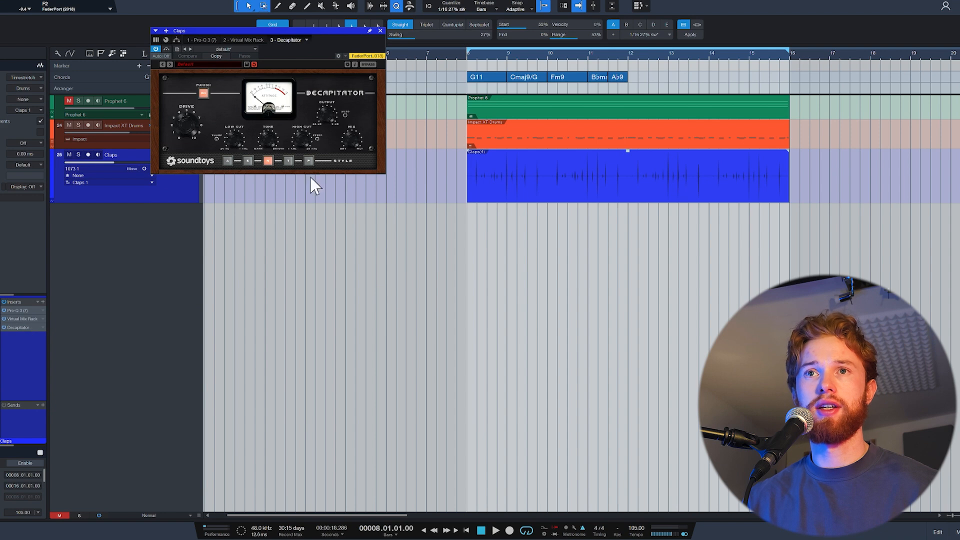
pyautogui.click(380, 30)
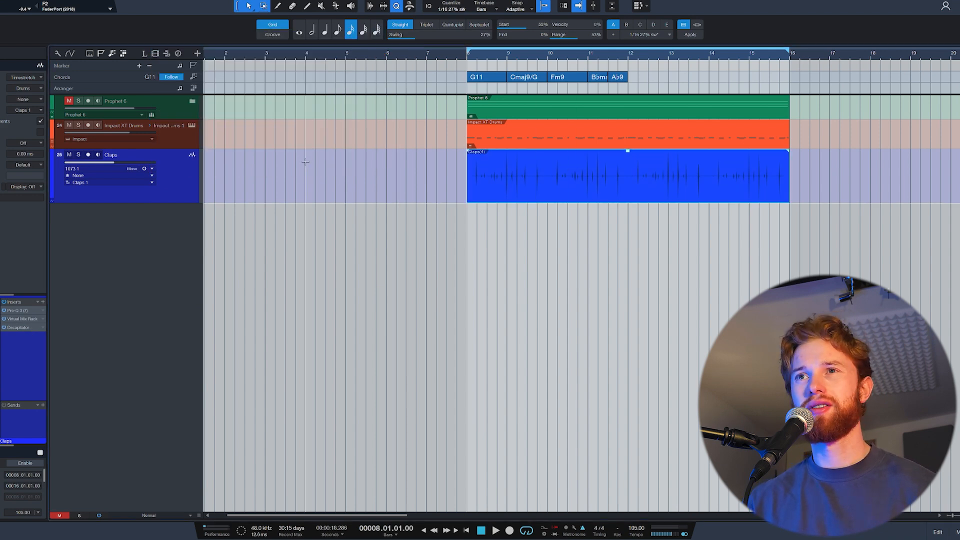
# - Insert the Portal effect on the Claps track with the Trippy Perc drum preset
pyautogui.click(409, 5)
pyautogui.click(386, 33)
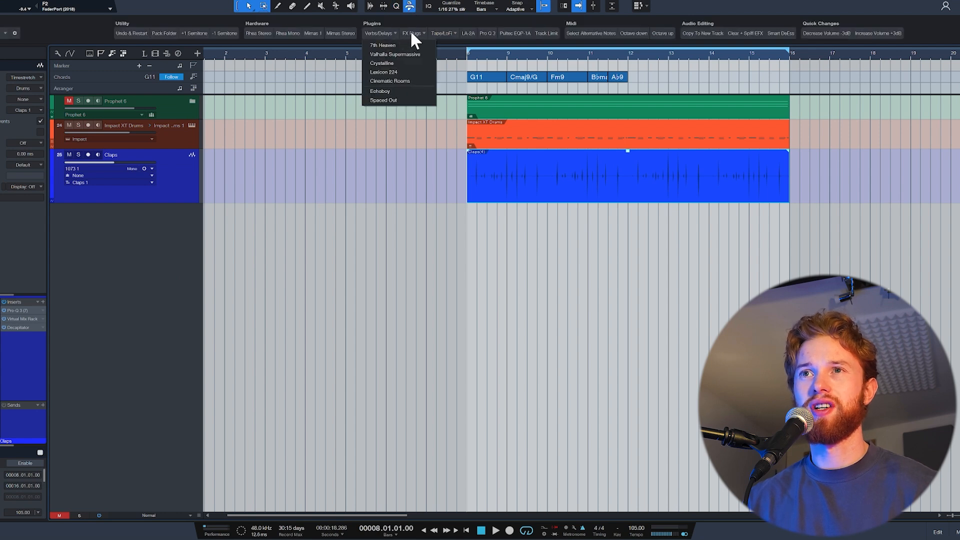
pyautogui.click(412, 33)
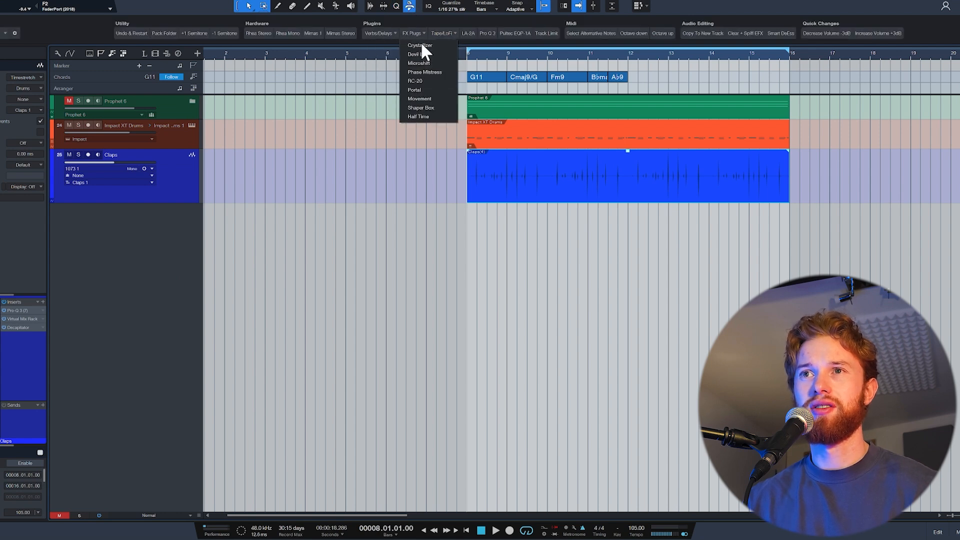
pyautogui.click(435, 90)
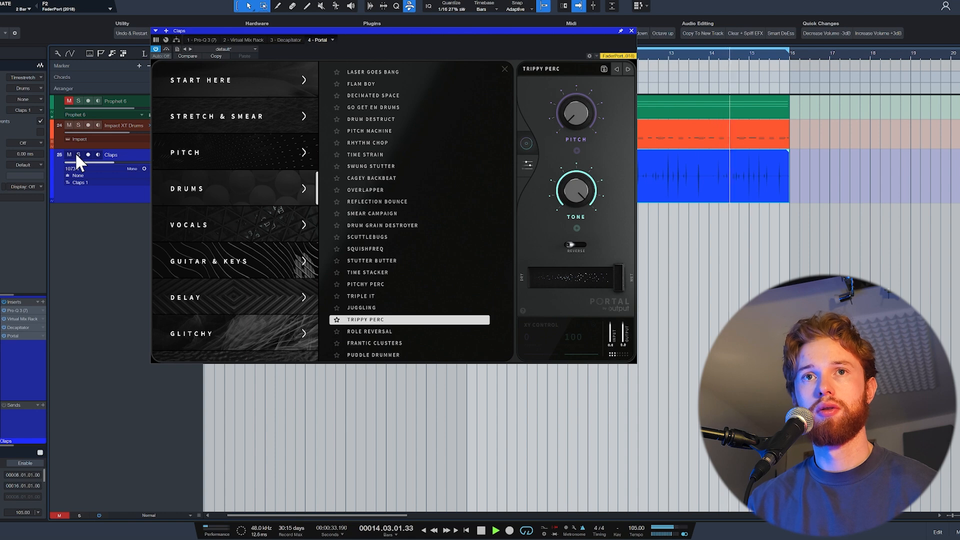
# - Unmute the Prophet 6 folder, close Portal and lower the Claps track volume to about -12.6 dB
pyautogui.click(68, 100)
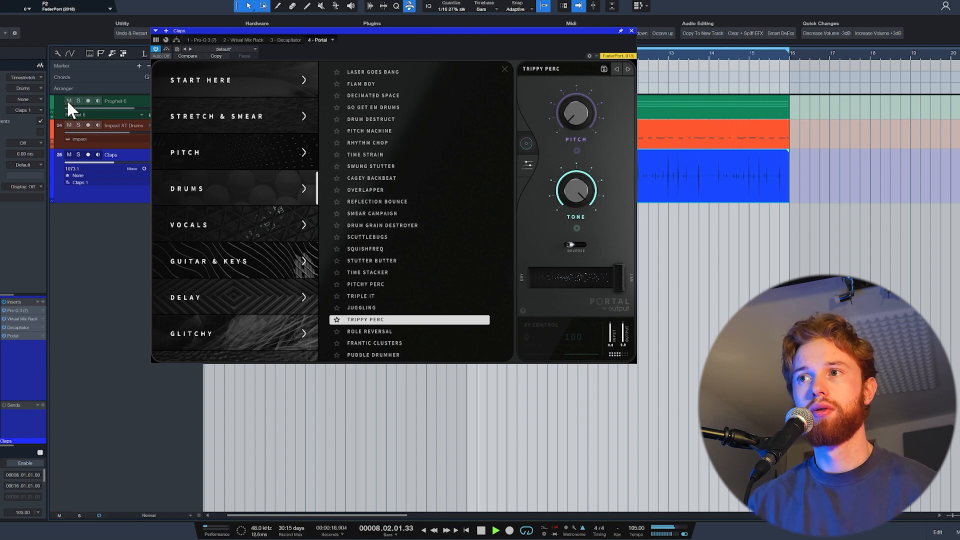
pyautogui.click(631, 31)
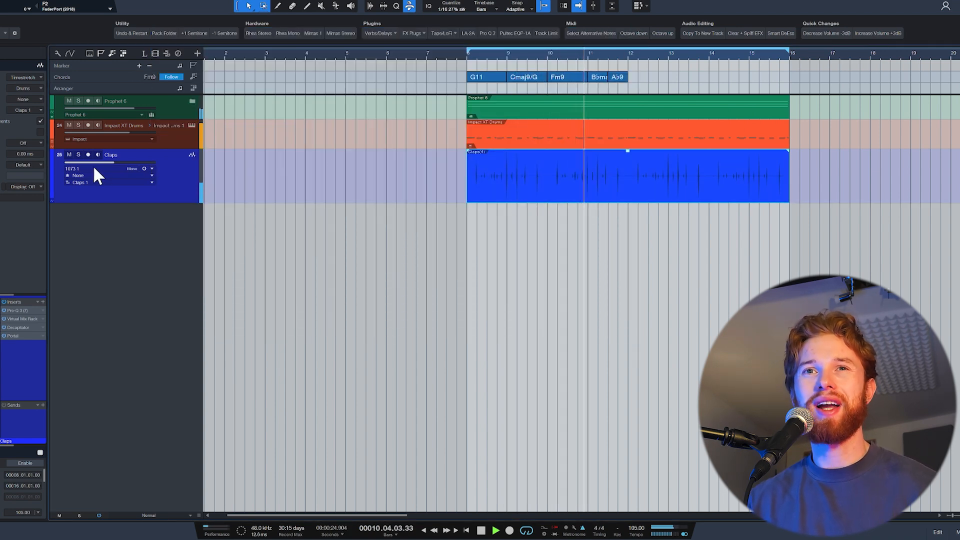
pyautogui.moveTo(111, 162); pyautogui.dragTo(108, 163)
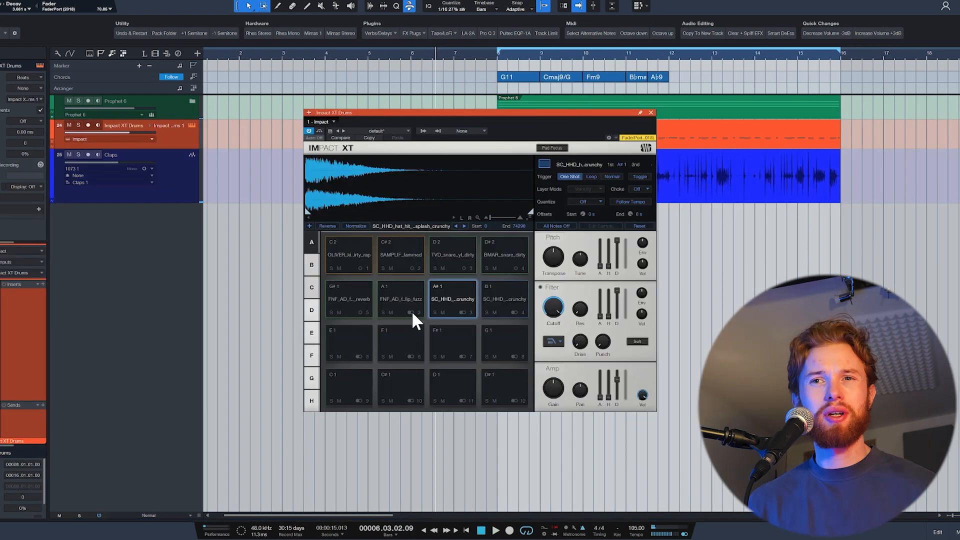
# - Audition the two crunchy hi-hat samples on Impact XT pads A#1 and B1, and close the instrument
pyautogui.click(437, 304)
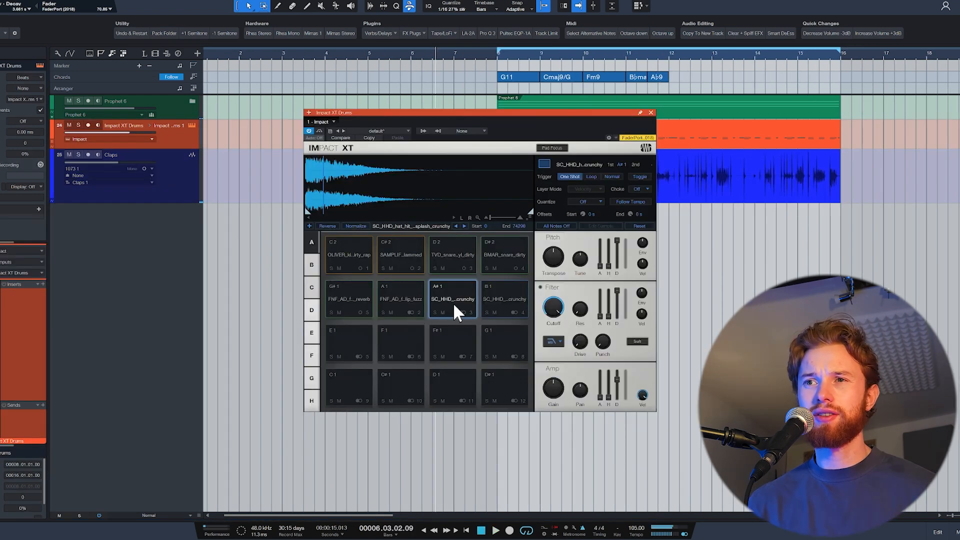
pyautogui.click(514, 303)
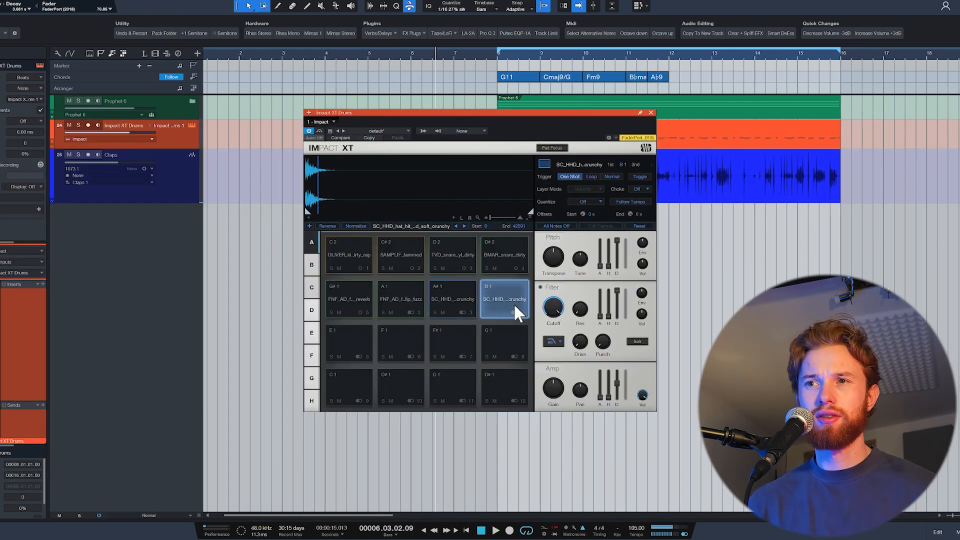
pyautogui.click(650, 112)
# - Record a hi-hat part on the Impact XT Drums track from bar 8 to bar 16 and quantize the hi-hat notes
pyautogui.click(499, 58)
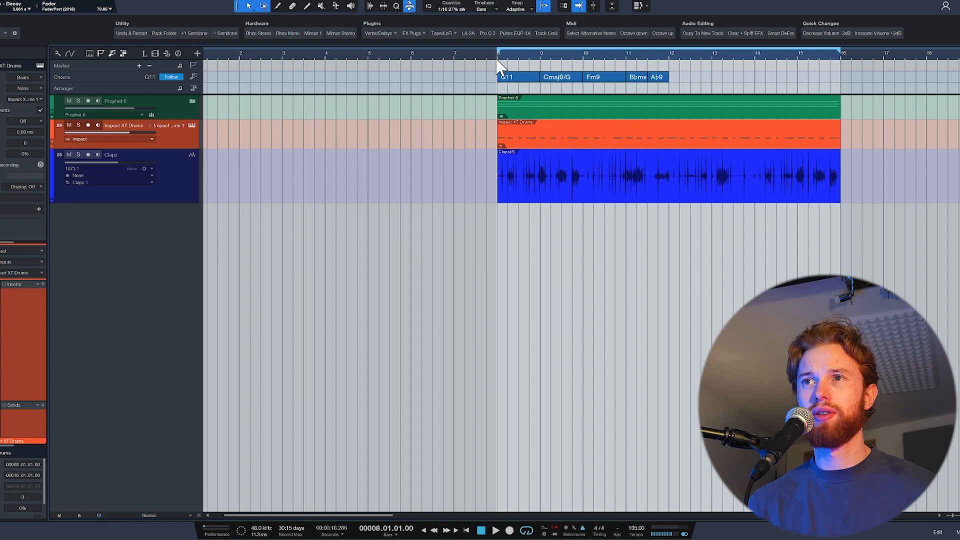
pyautogui.click(88, 125)
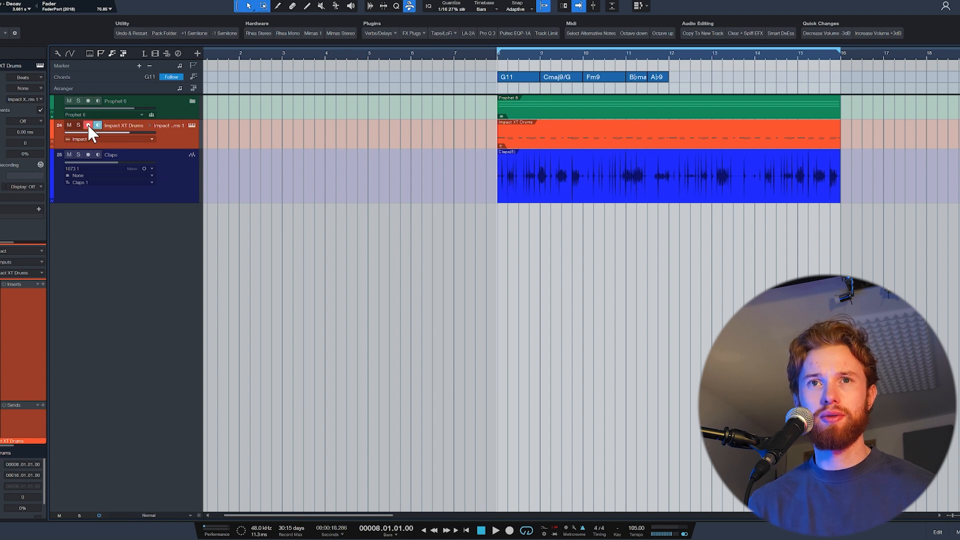
pyautogui.press('KP_Multiply')
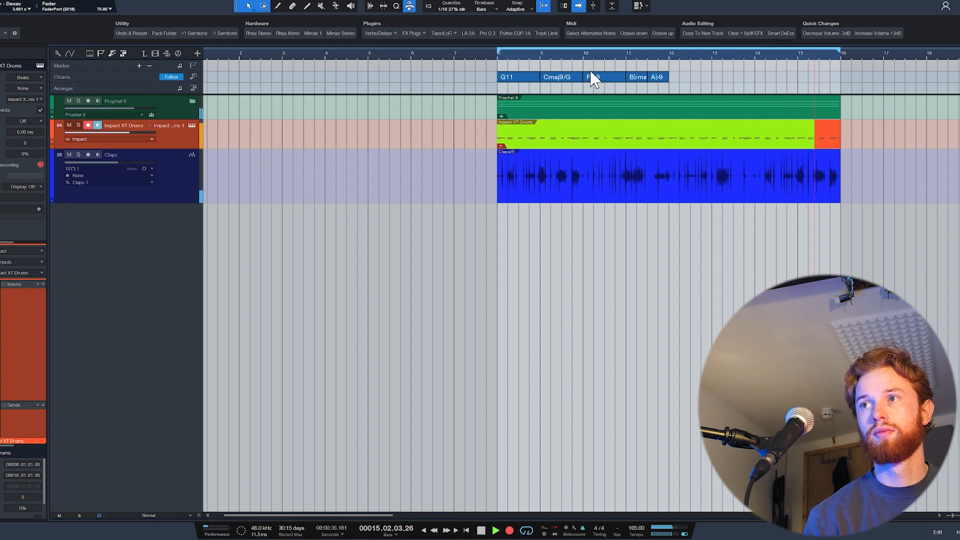
pyautogui.press('space')
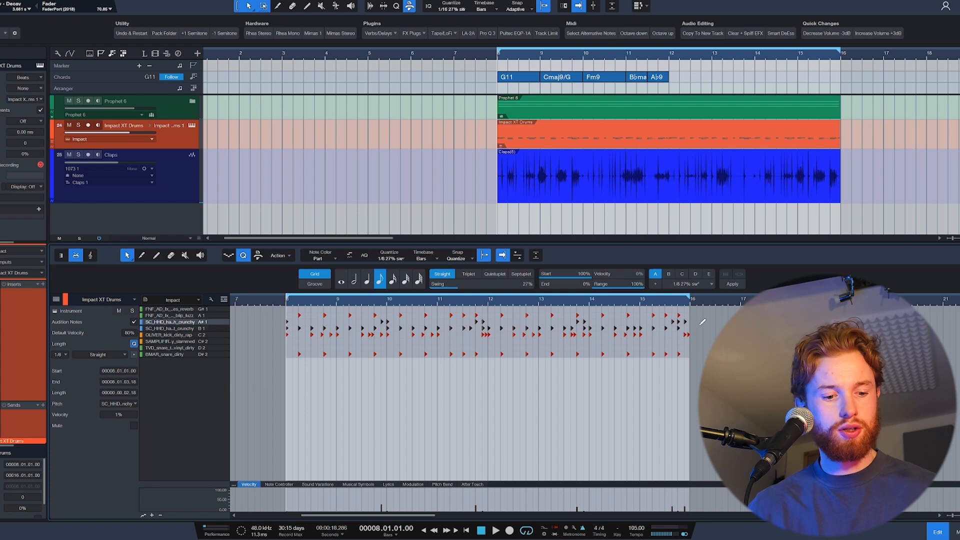
pyautogui.hotkey('shift', 'q')
pyautogui.press('Return')
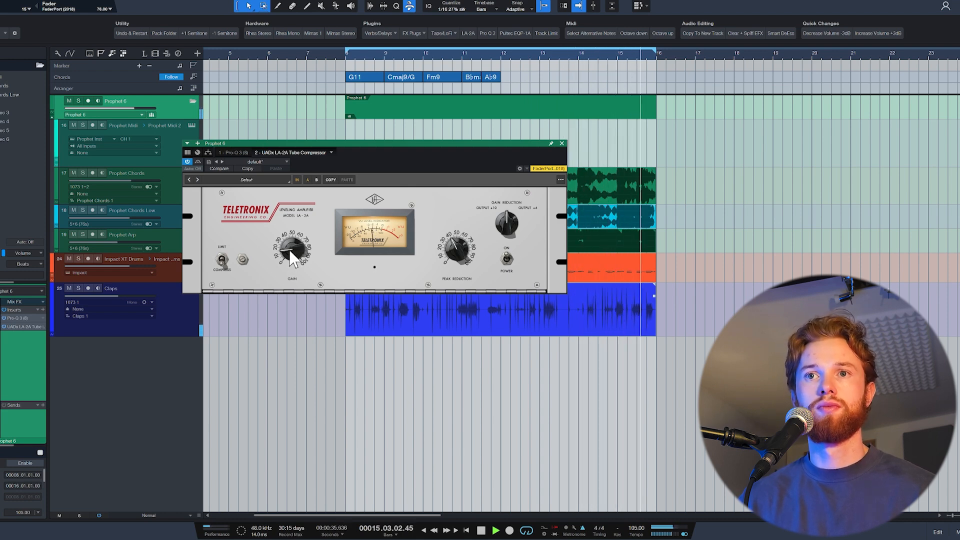
# - Review the Cinematic Rooms reverb on the Room channel and the bx_townhouse compressor and TAIP on the DRUMS bus
pyautogui.click(561, 144)
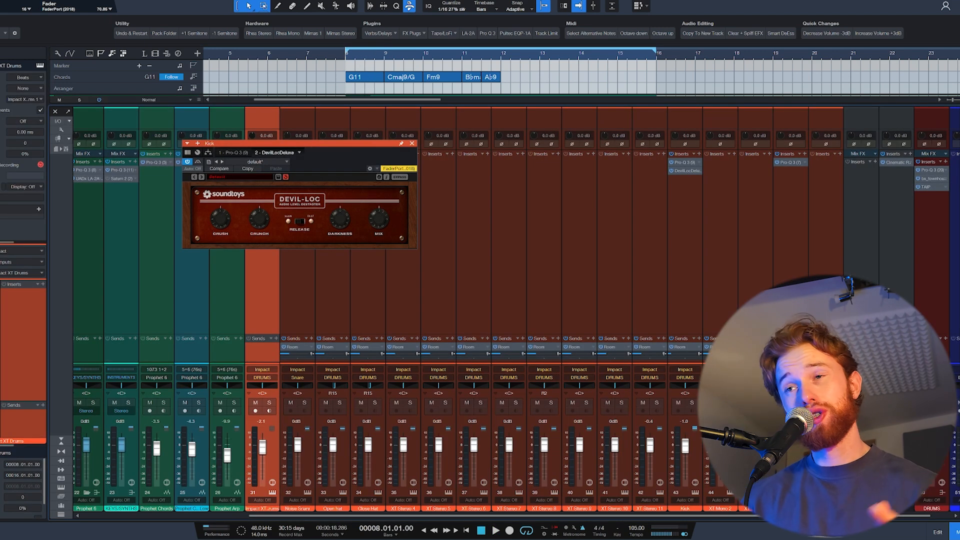
pyautogui.click(899, 162)
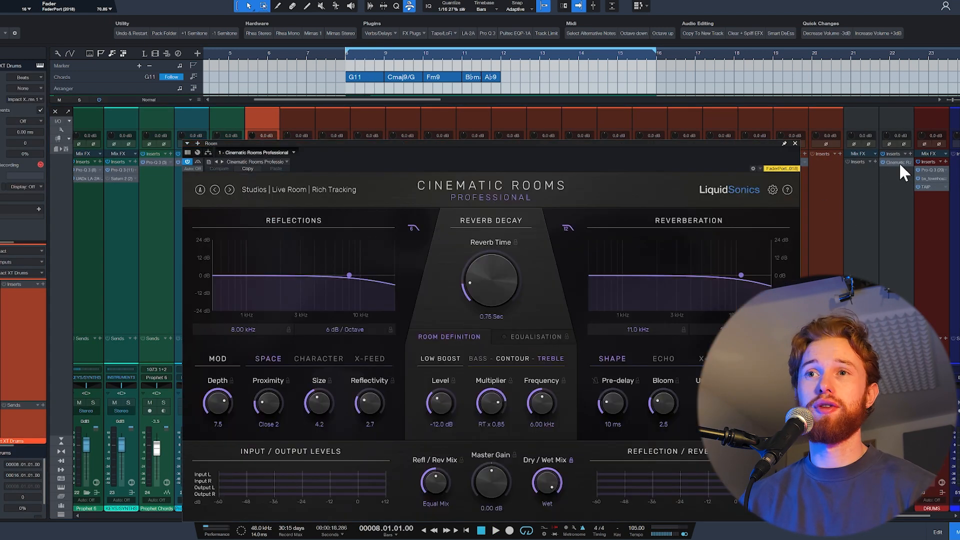
pyautogui.click(931, 179)
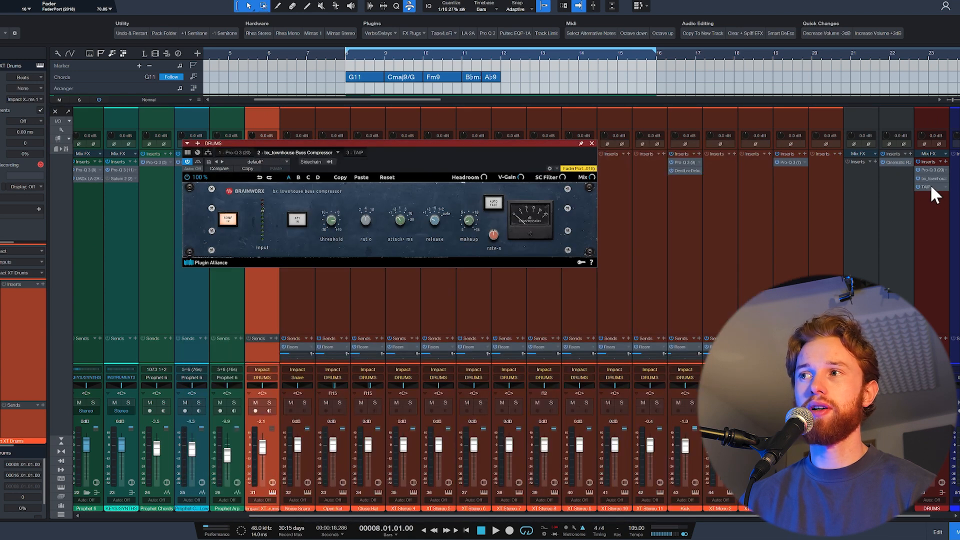
pyautogui.click(931, 187)
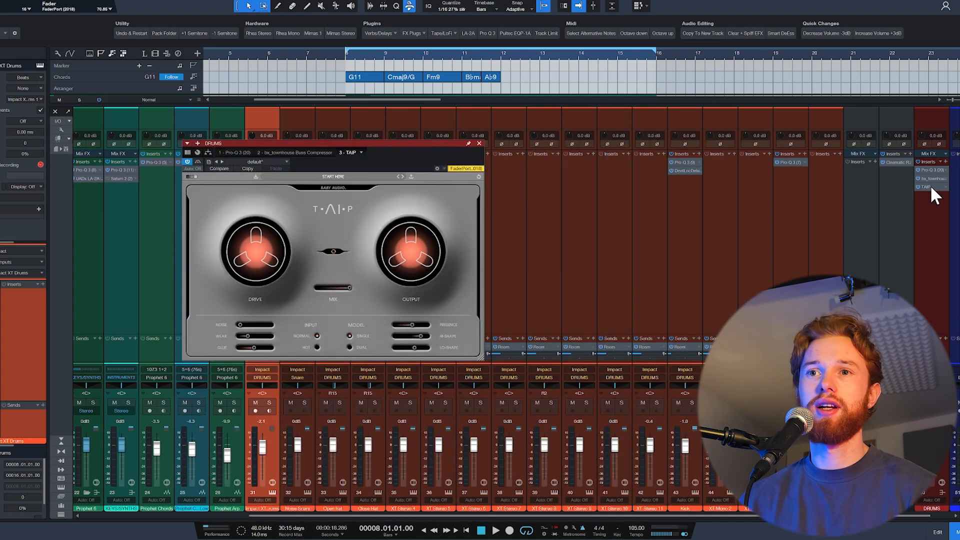
pyautogui.click(930, 188)
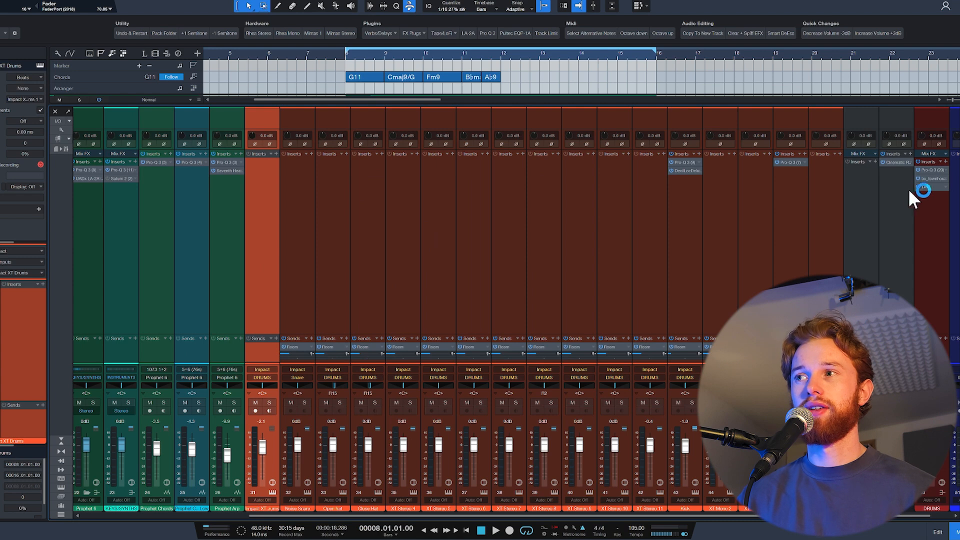
# - Play the beat with the DRUMS and Room effects bypassed, re-enable those effects and close the mixer
pyautogui.press('space')
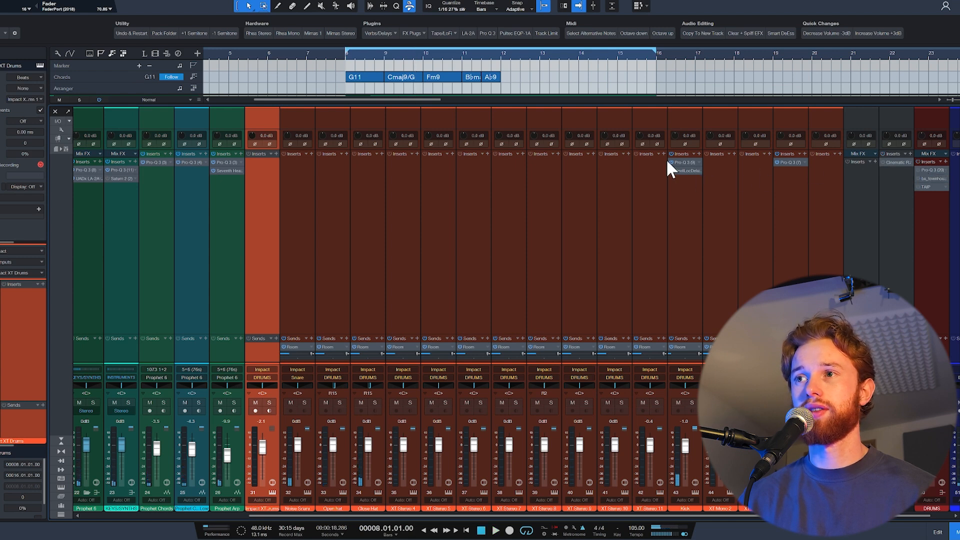
pyautogui.press('space')
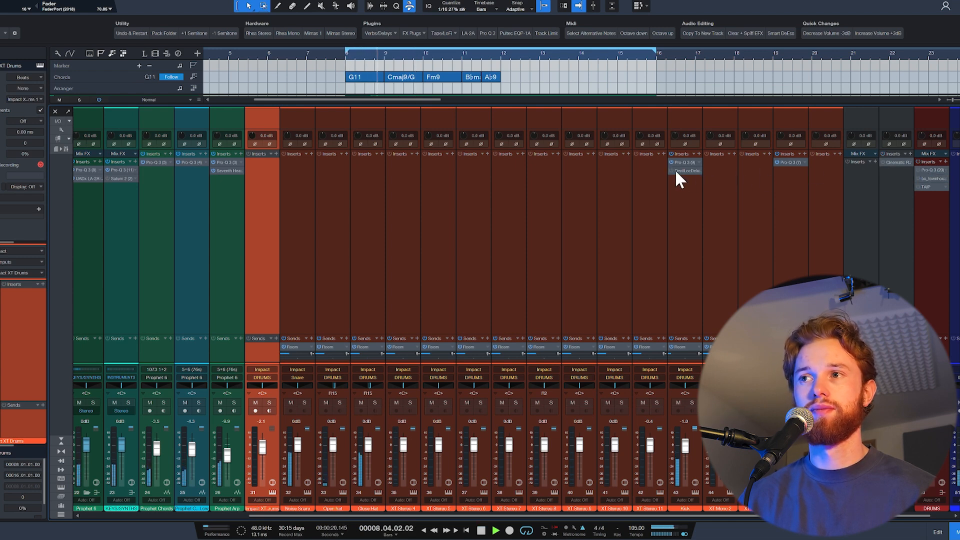
pyautogui.press('space')
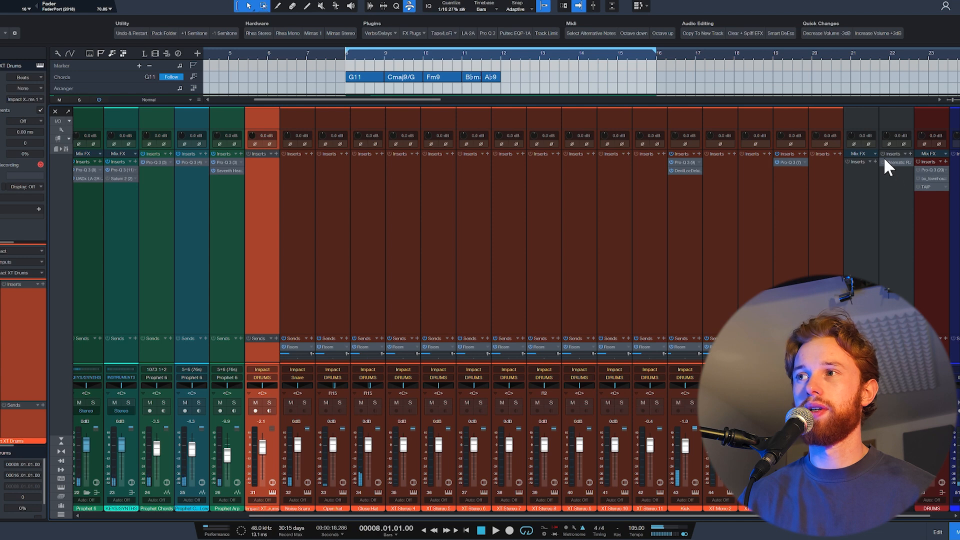
pyautogui.click(918, 162)
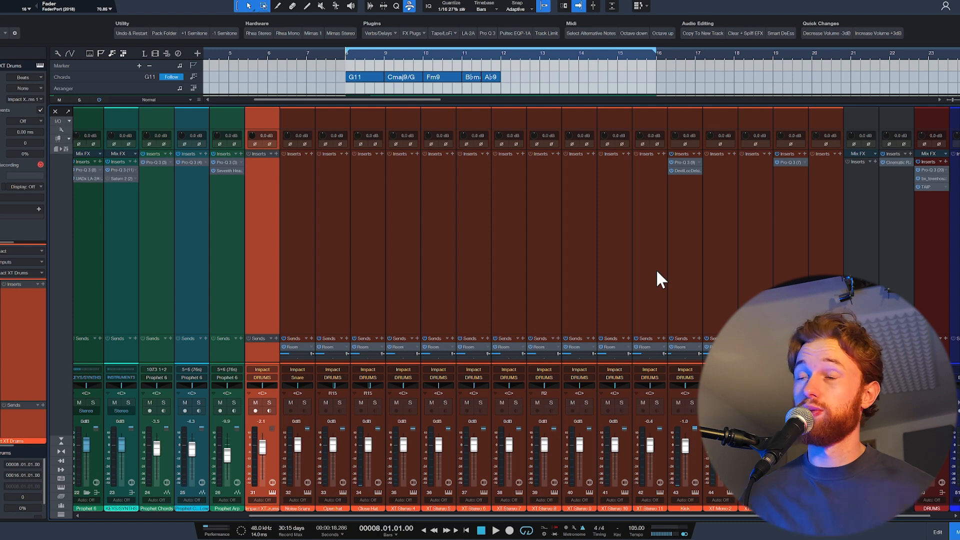
pyautogui.press('F3')
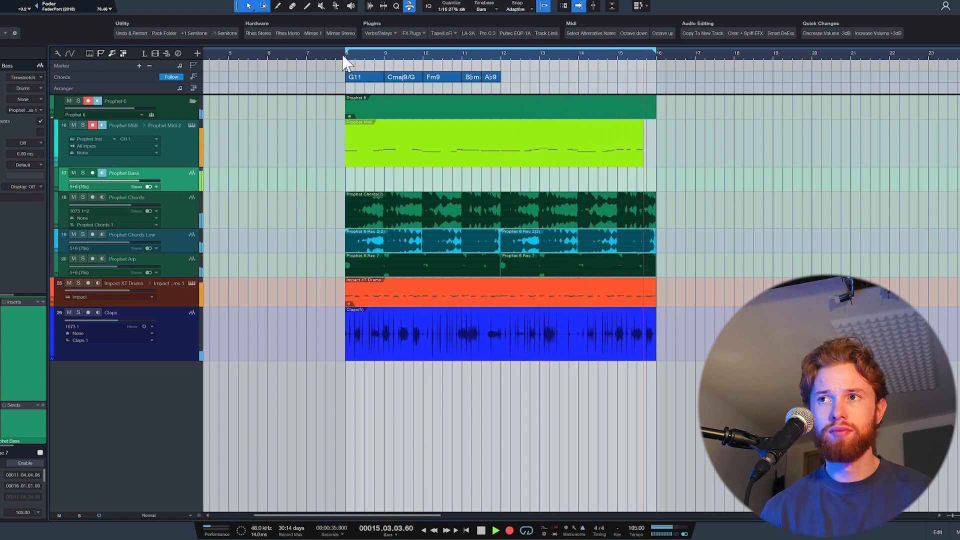
# - Open the recorded Prophet Midi bass part in the note editor and select all its notes from bar 8 to bar 16
pyautogui.moveTo(527, 210); pyautogui.dragTo(528, 206)
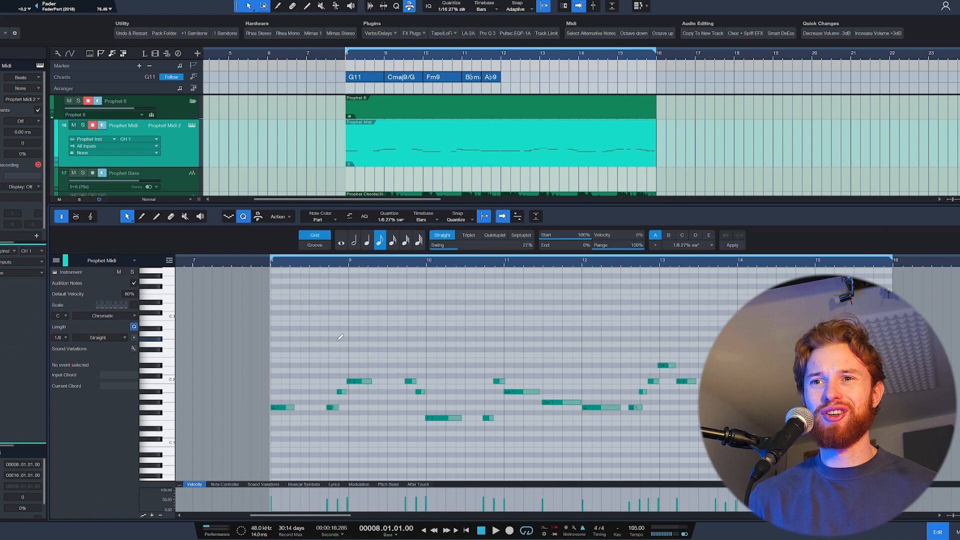
pyautogui.scroll(-2, 341, 338)
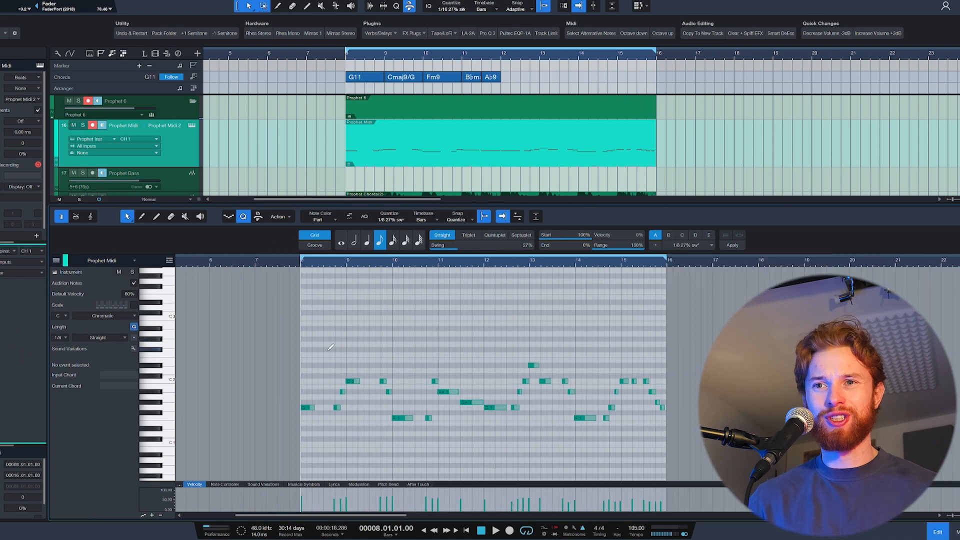
pyautogui.moveTo(289, 347); pyautogui.dragTo(667, 434)
pyautogui.scroll(2, 674, 433)
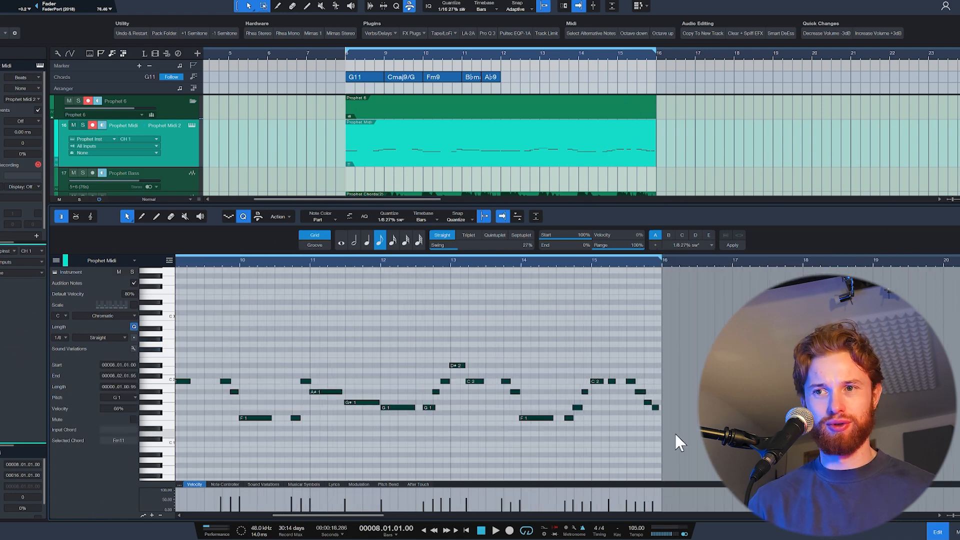
pyautogui.scroll(-2, 673, 423)
pyautogui.scroll(2, 508, 410)
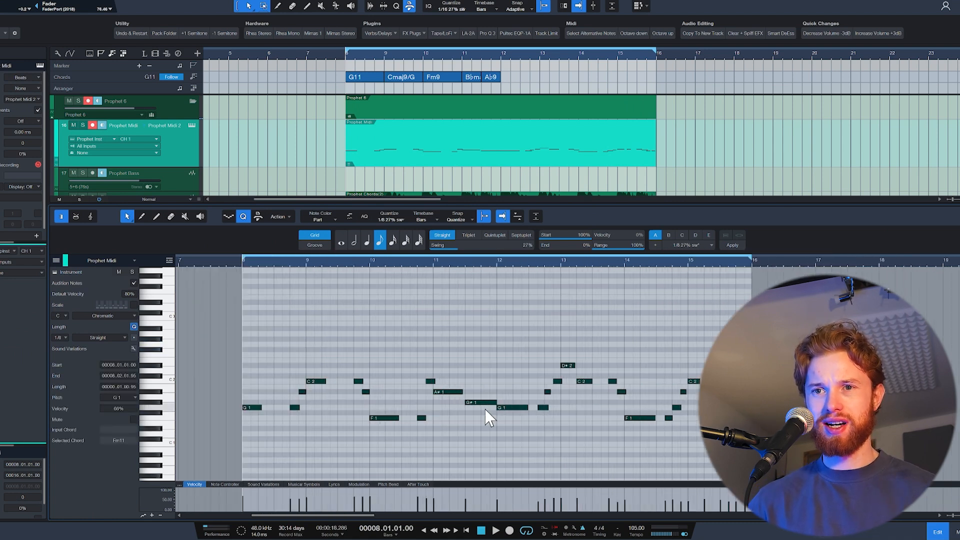
# - Select the short passing notes between the sustained notes of the Prophet Midi bass line
pyautogui.moveTo(279, 382); pyautogui.dragTo(325, 423)
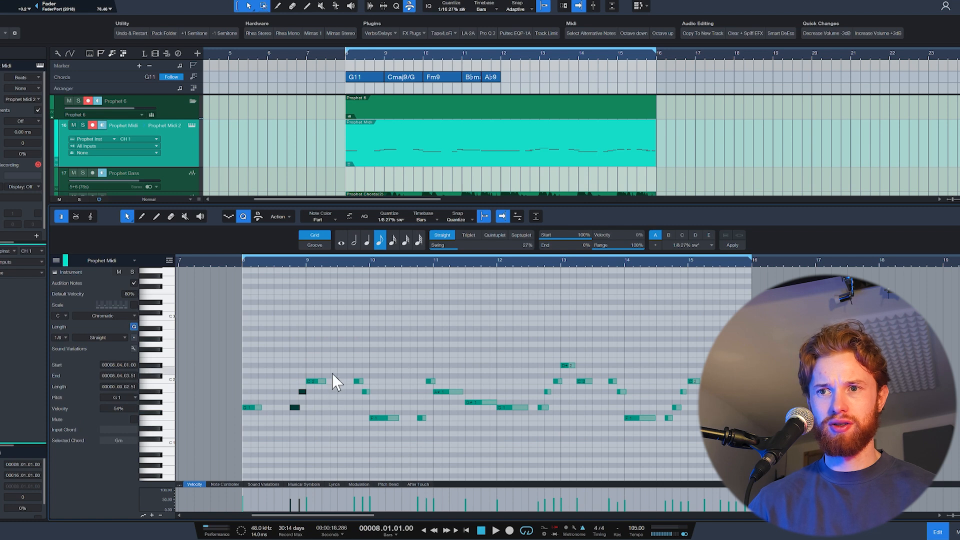
pyautogui.moveTo(431, 419); pyautogui.dragTo(431, 422)
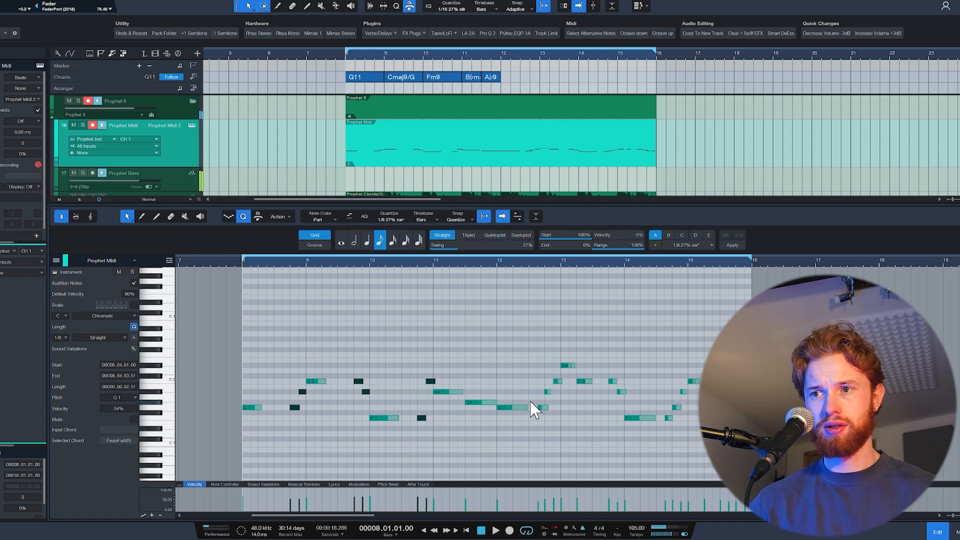
pyautogui.moveTo(538, 378); pyautogui.dragTo(571, 424)
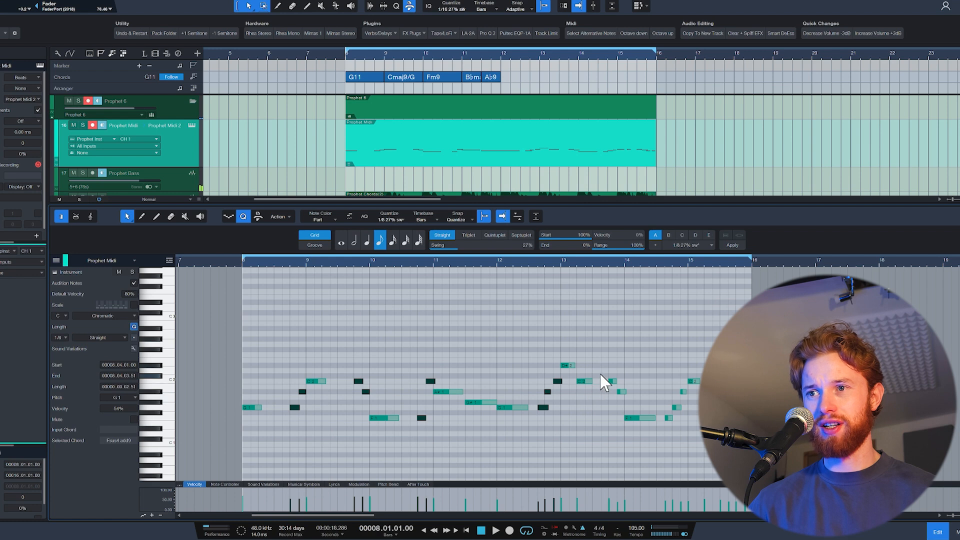
pyautogui.moveTo(698, 433); pyautogui.dragTo(698, 433)
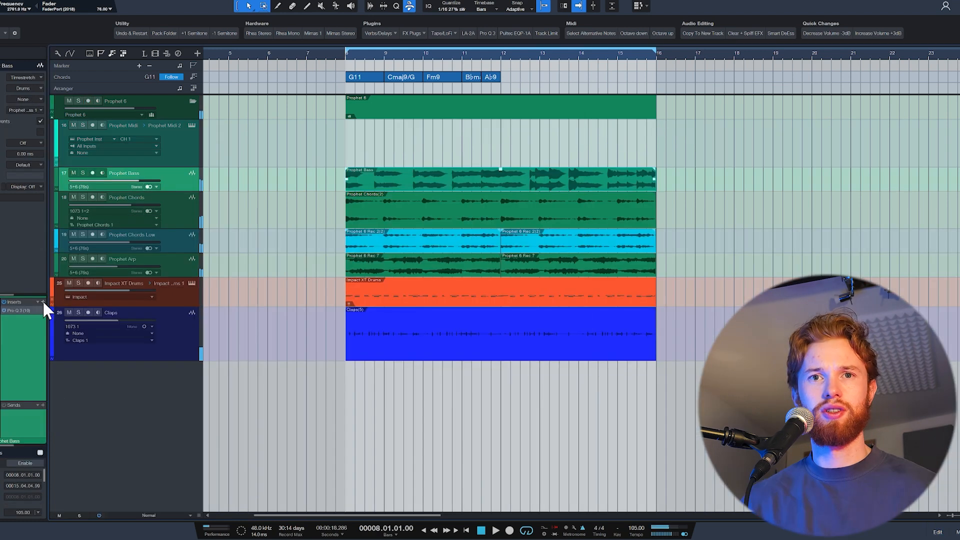
# - Add Pro-Q 3 and the Rhea stereo compressor to the Prophet Bass track and adjust the compressor's threshold during playback
pyautogui.click(43, 303)
pyautogui.click(43, 303)
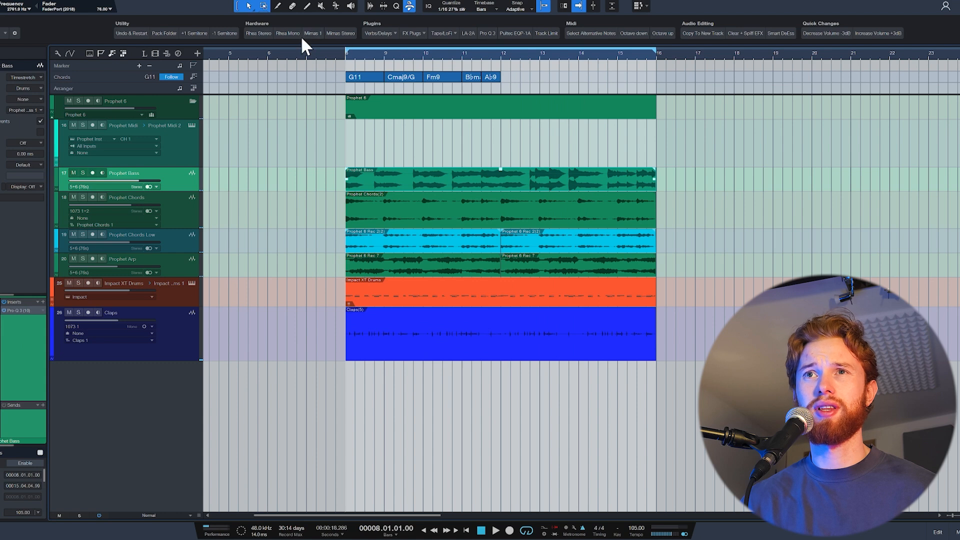
pyautogui.click(258, 33)
pyautogui.press('space')
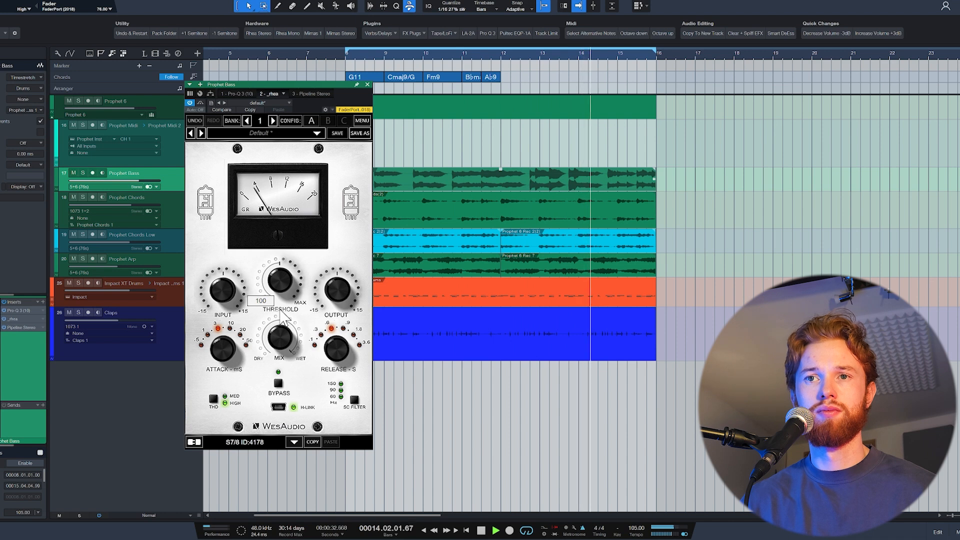
pyautogui.moveTo(283, 290); pyautogui.dragTo(281, 276)
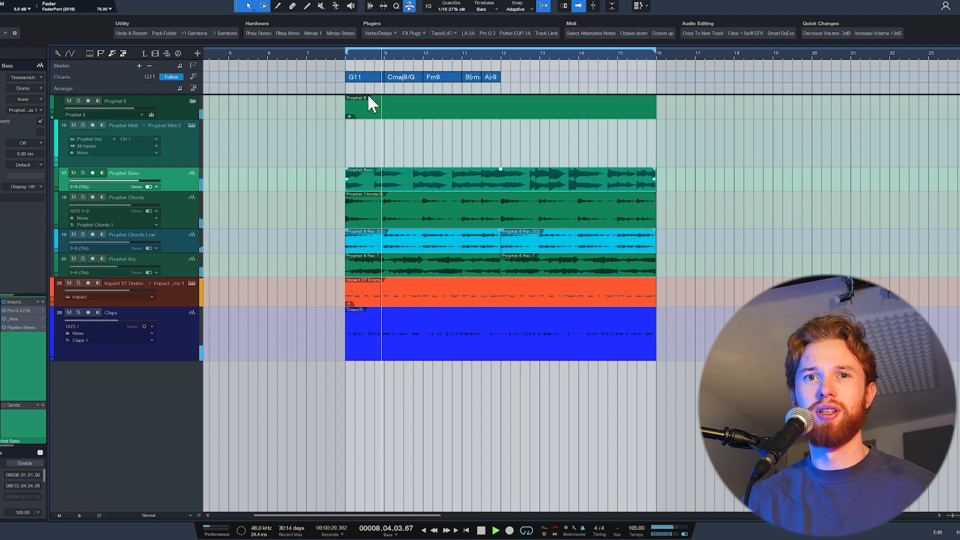
pyautogui.press('space')
# - Add a Pultec EQP-1A to Prophet Bass, set its low-frequency boost to 4.00 during playback and close the plug-in
pyautogui.click(504, 33)
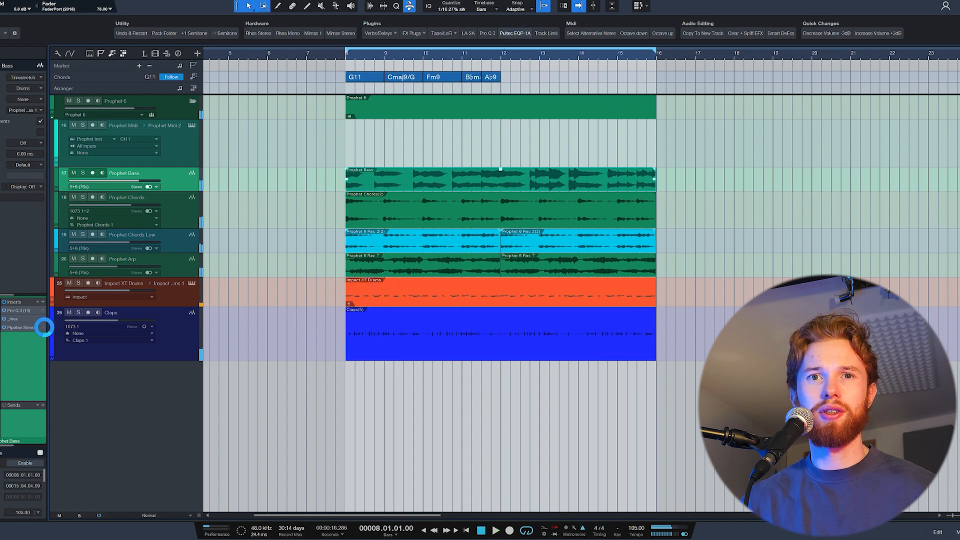
pyautogui.press('space')
pyautogui.moveTo(319, 208); pyautogui.dragTo(344, 167)
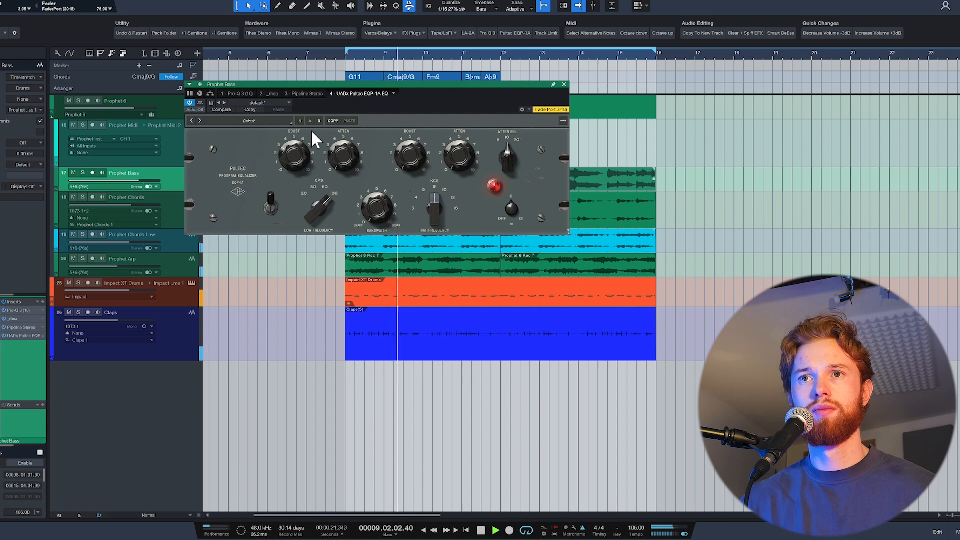
pyautogui.moveTo(310, 196); pyautogui.dragTo(335, 173)
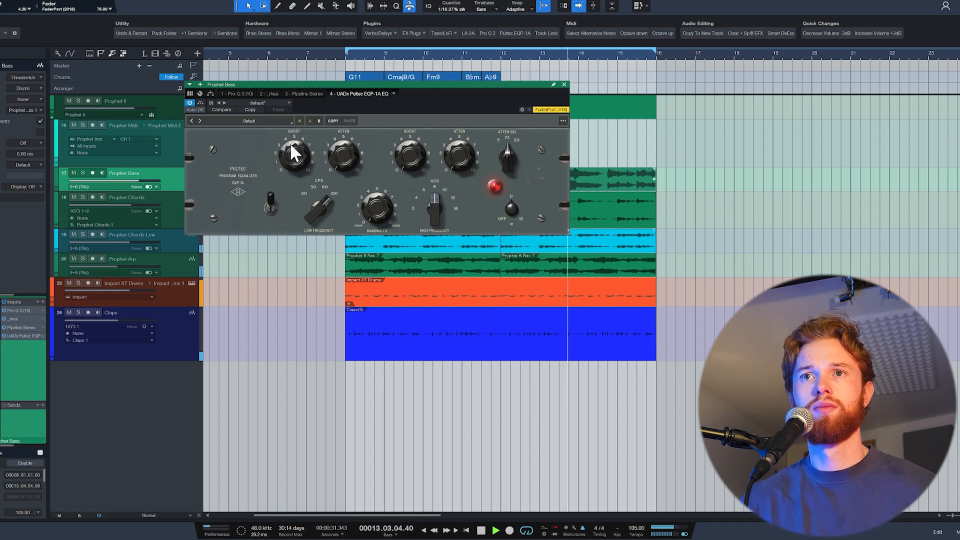
pyautogui.moveTo(289, 149); pyautogui.dragTo(290, 152)
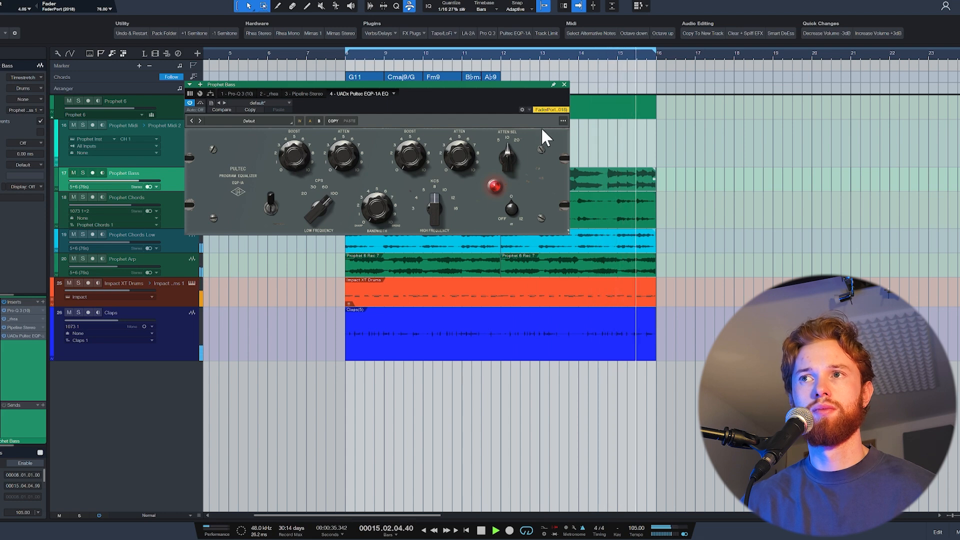
pyautogui.click(563, 85)
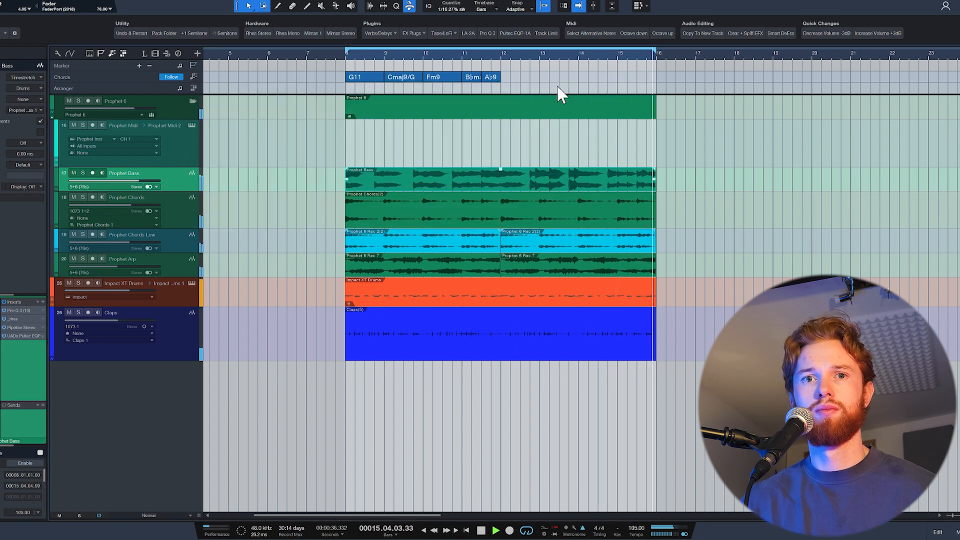
# - Add Decapitator to Prophet Bass with style N and a mix of 82.5%, and close it and stop playback
pyautogui.click(43, 301)
pyautogui.write('dec')
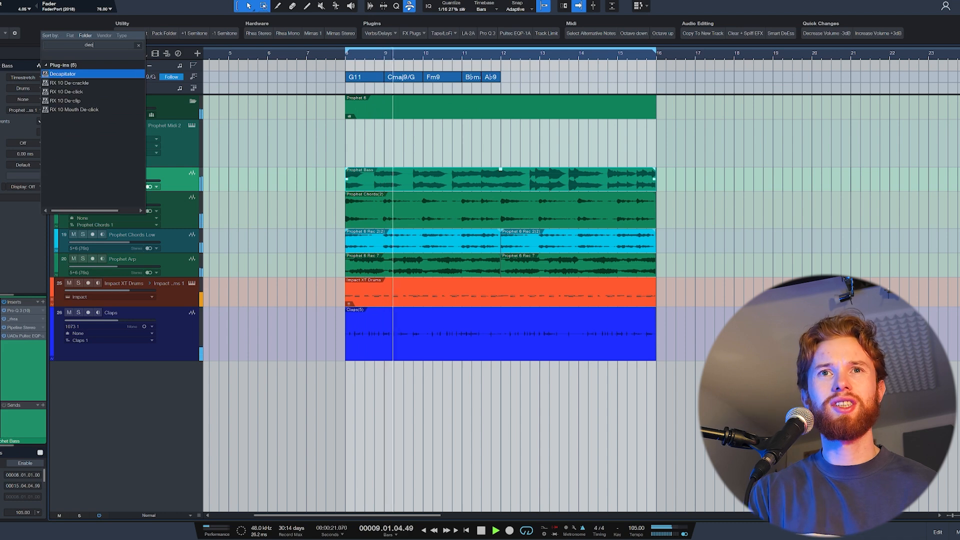
pyautogui.press('Return')
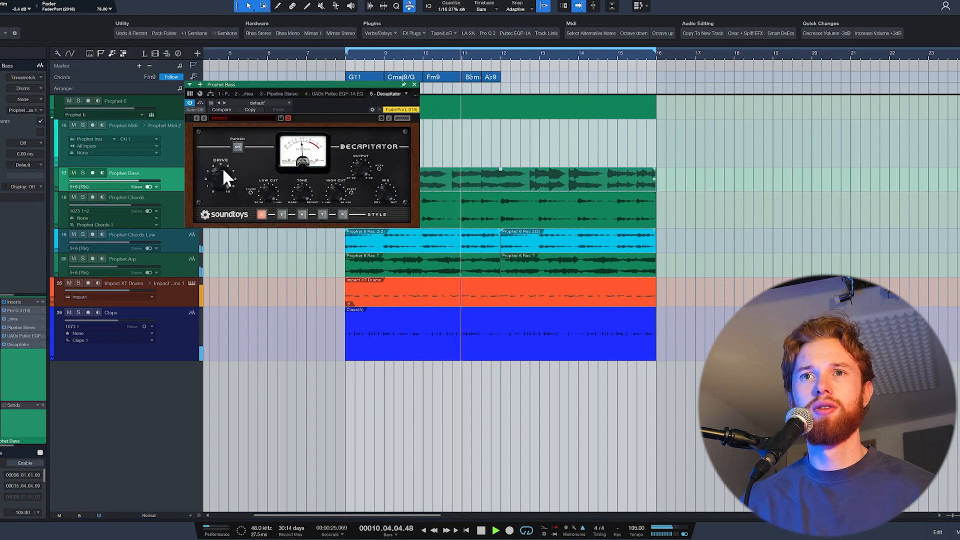
pyautogui.click(302, 214)
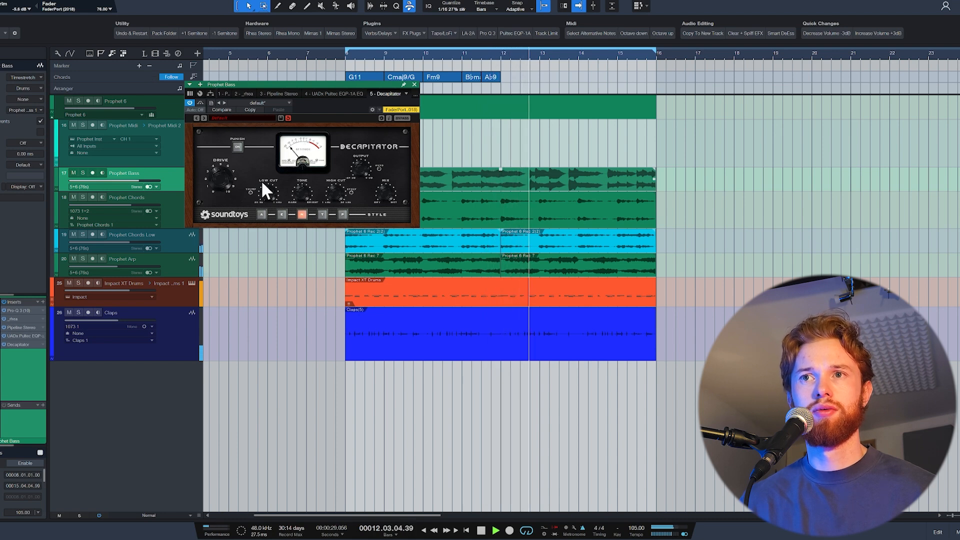
pyautogui.scroll(1, 386, 193)
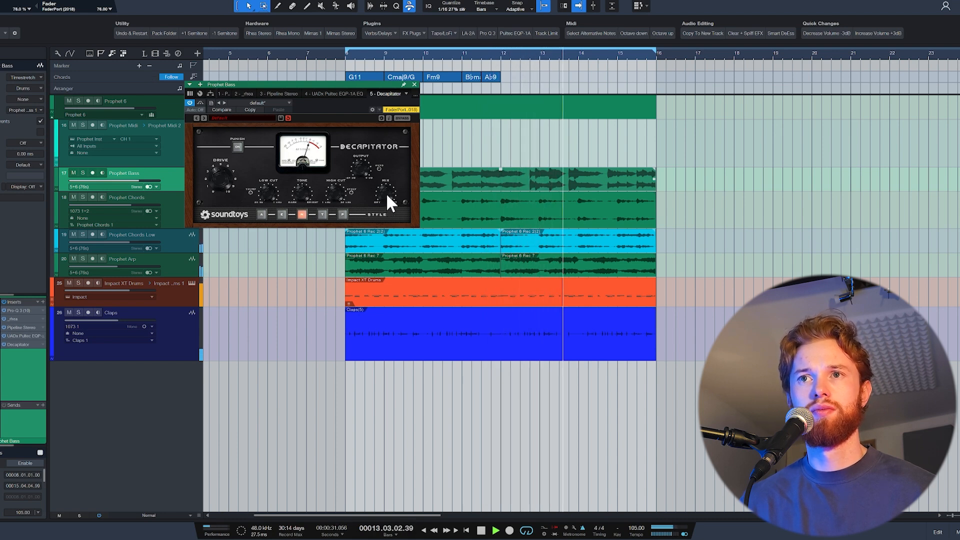
pyautogui.scroll(2, 386, 193)
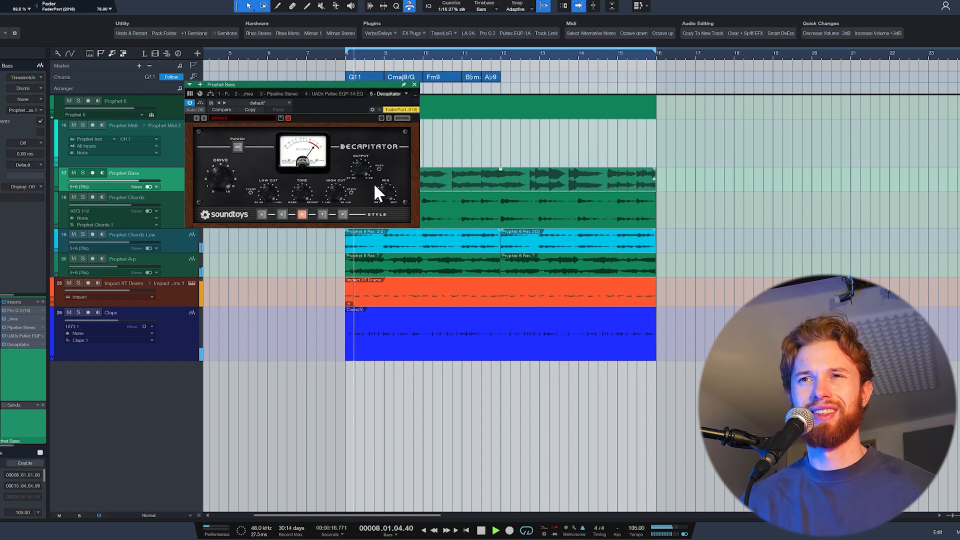
pyautogui.click(414, 83)
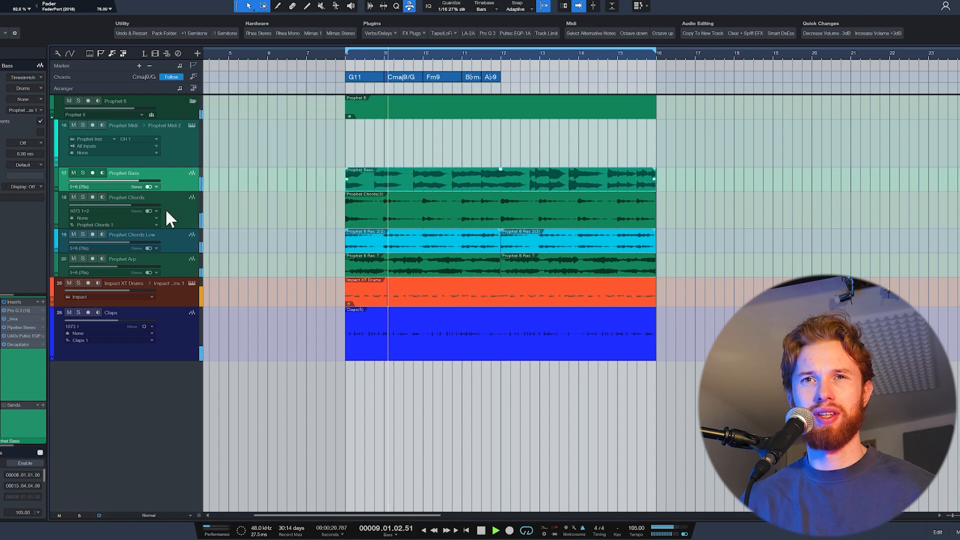
pyautogui.press('space')
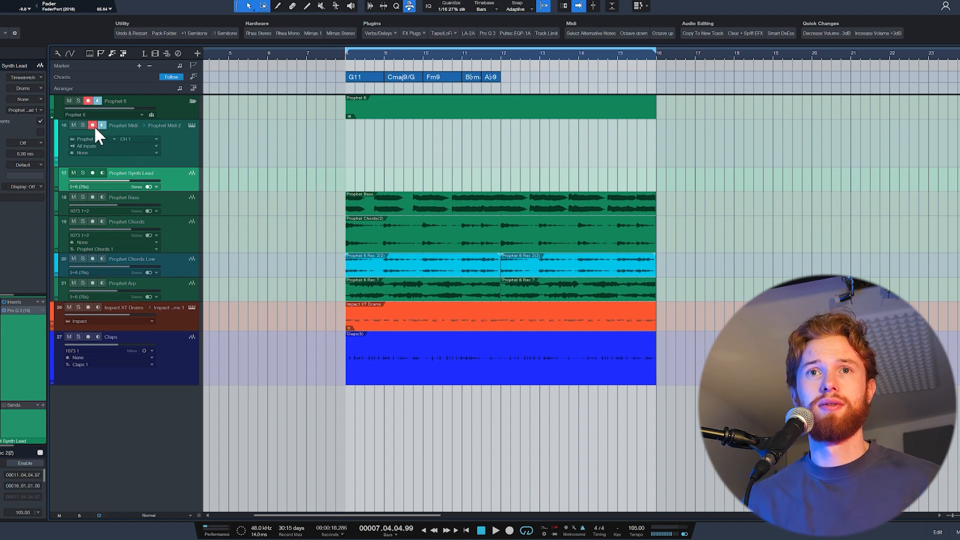
# - Record a lead line from bar 8 to bar 12 on Prophet Synth Lead through Movement's Sea Waves preset, and open its MIDI part
pyautogui.click(102, 173)
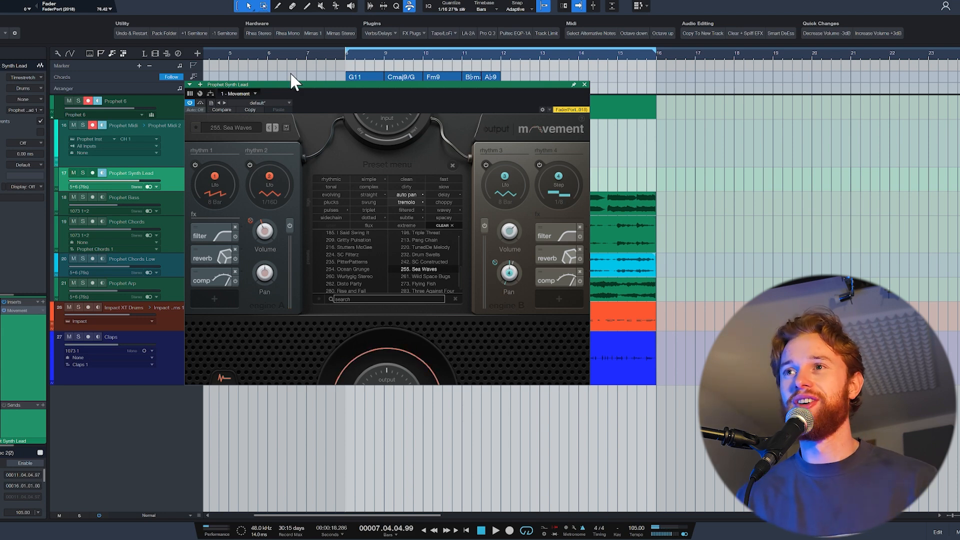
pyautogui.click(584, 85)
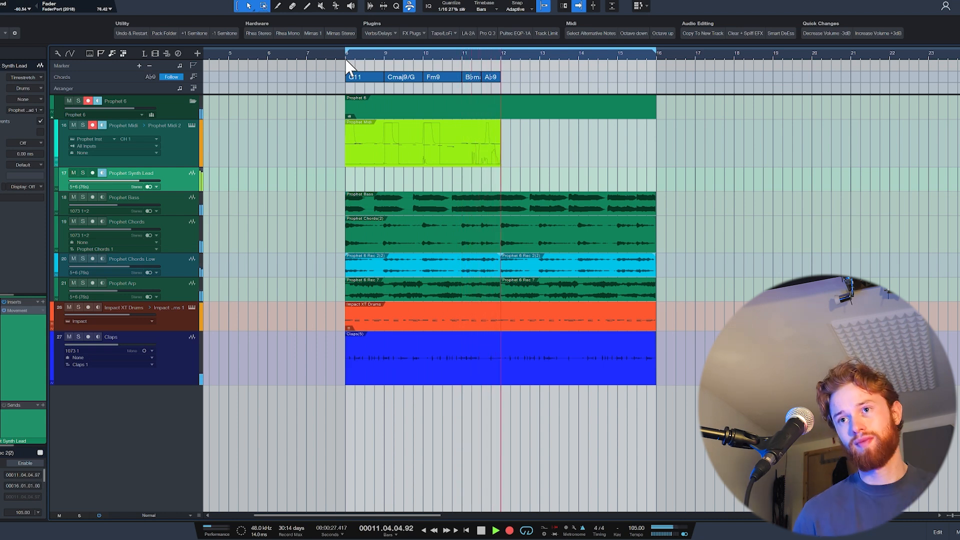
pyautogui.press('space')
pyautogui.doubleClick(375, 142)
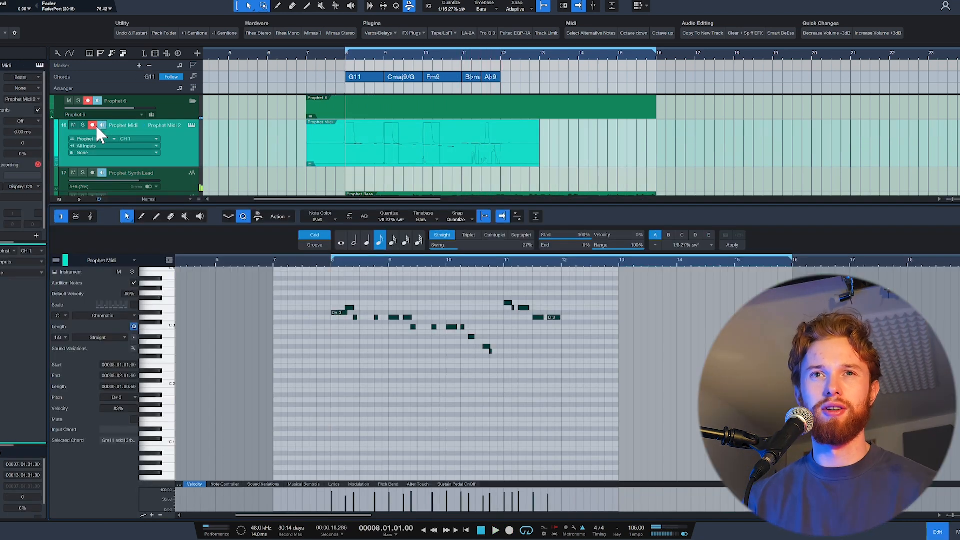
pyautogui.click(93, 125)
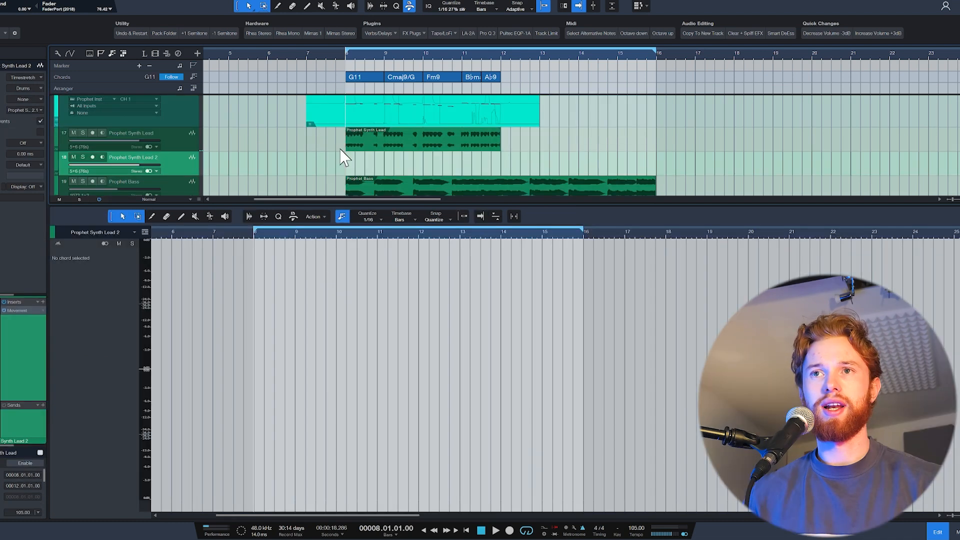
# - Transpose all Prophet Midi lead notes down one octave and record them to Prophet Synth Lead 2 from bar 8 to bar 12
pyautogui.click(363, 122)
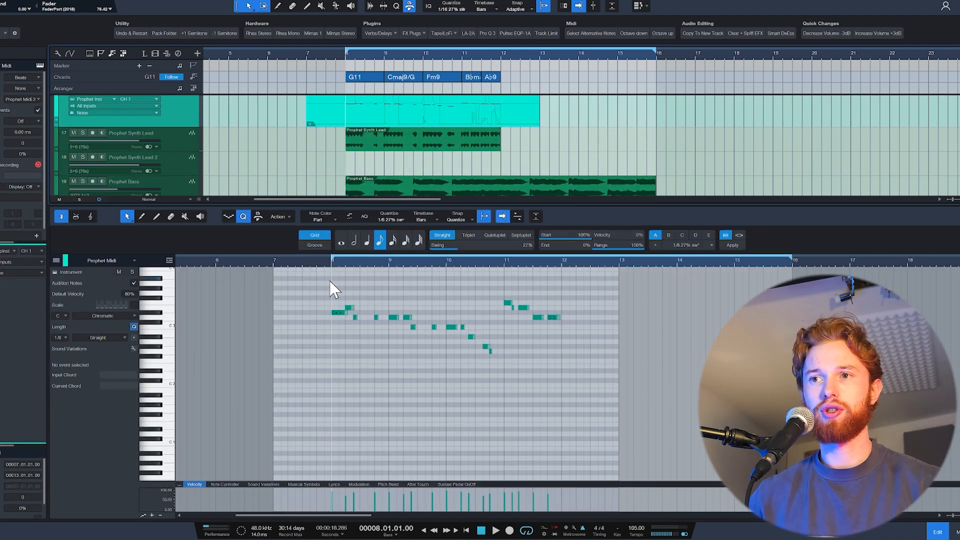
pyautogui.moveTo(329, 281); pyautogui.dragTo(621, 366)
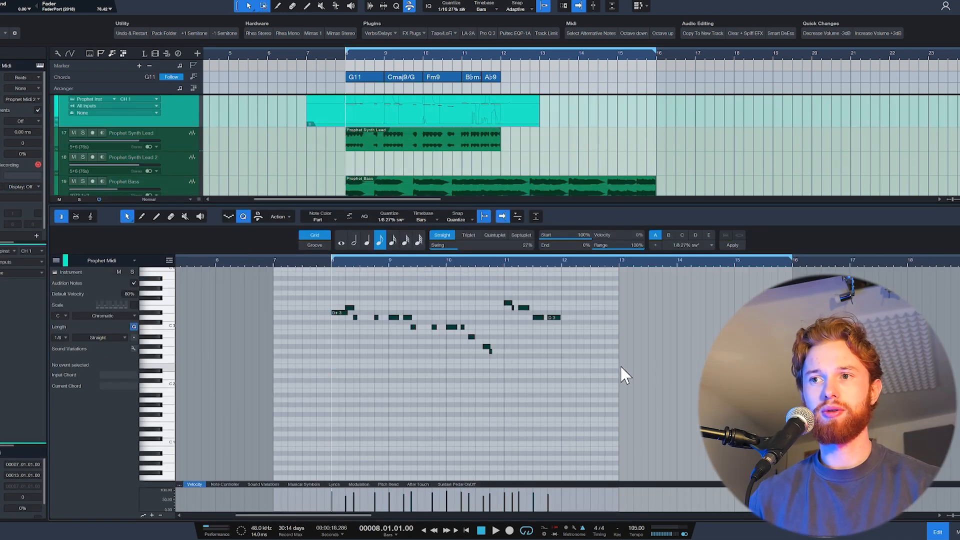
pyautogui.click(259, 216)
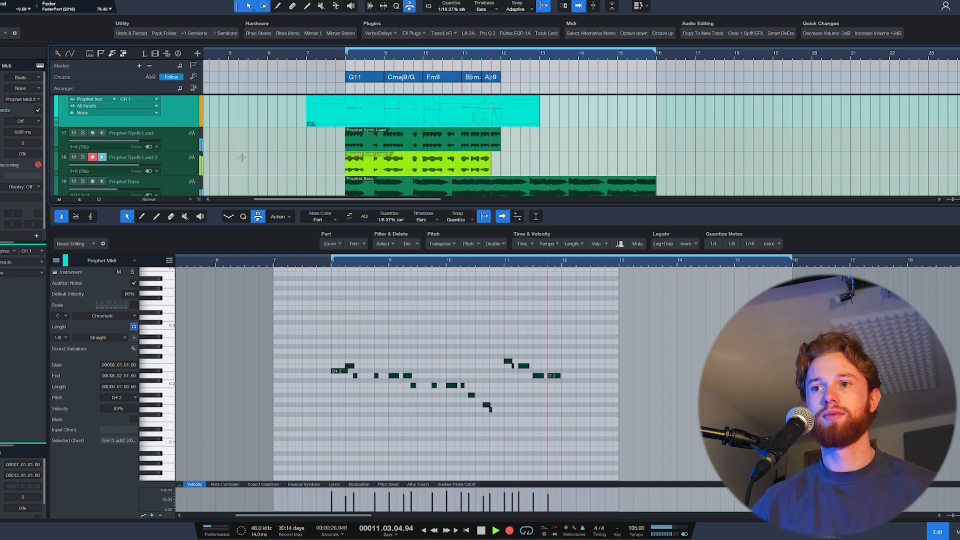
pyautogui.press('space')
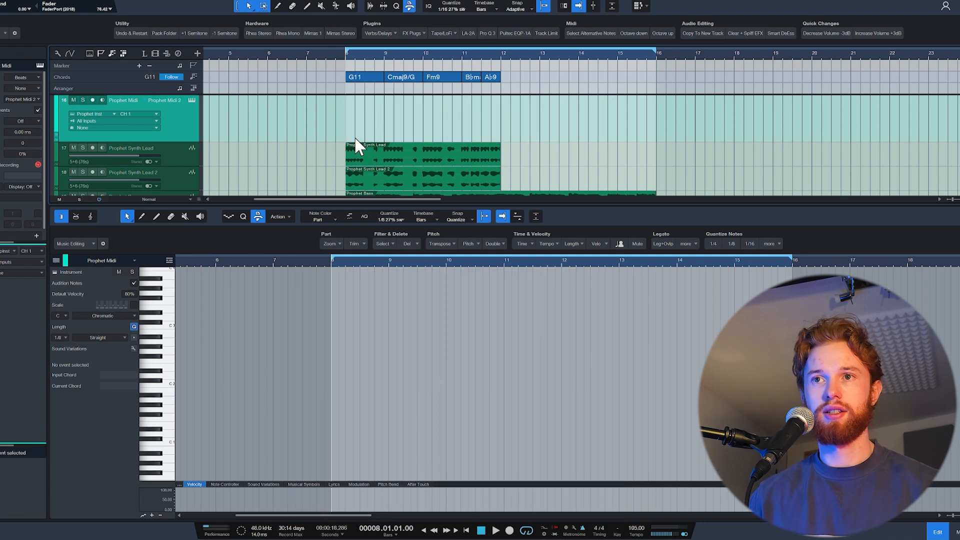
# - Delete the Prophet Midi part and group both synth lead tracks in a Prophet Lead folder, duplicating their events over bars 12 to 16
pyautogui.press('Delete')
pyautogui.press('F2')
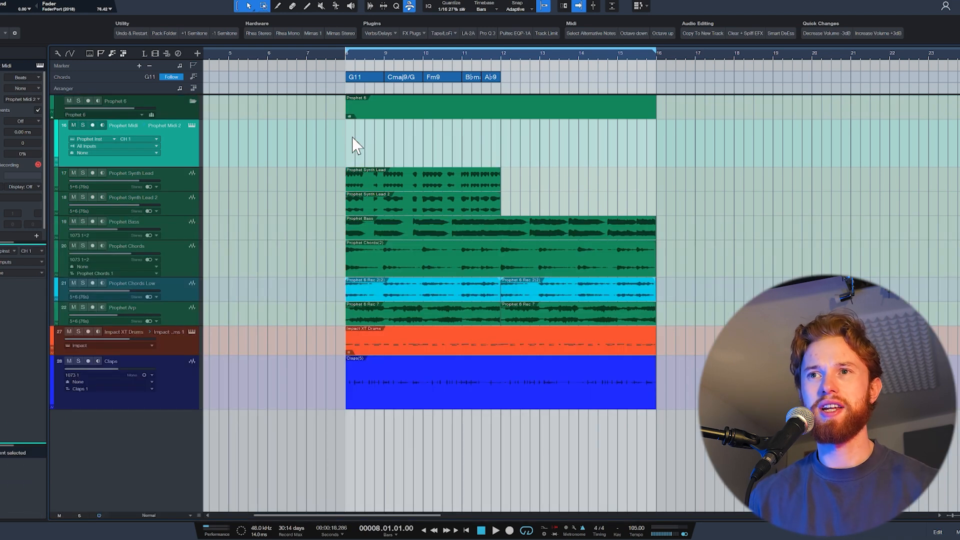
pyautogui.click(414, 181)
pyautogui.keyDown('shift'); pyautogui.click(402, 205); pyautogui.keyUp('shift')
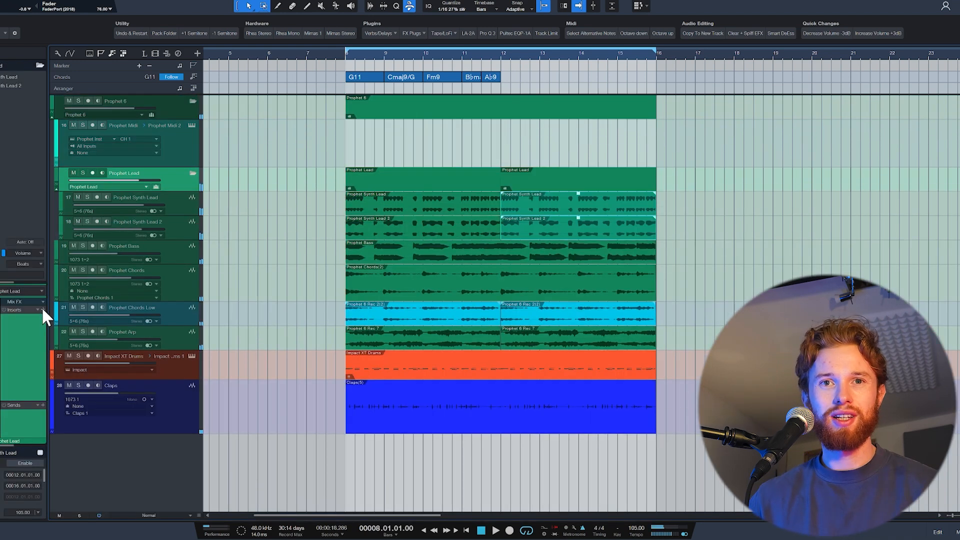
# - Put Movement with the Sea Waves preset on the Prophet Lead bus, play the beat and close the plug-in
pyautogui.click(169, 203)
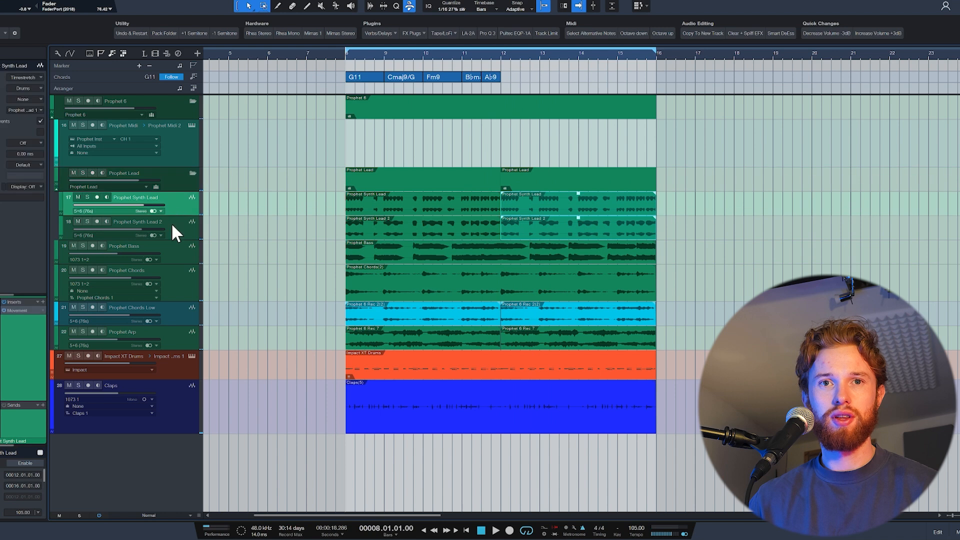
pyautogui.click(171, 225)
pyautogui.press('space')
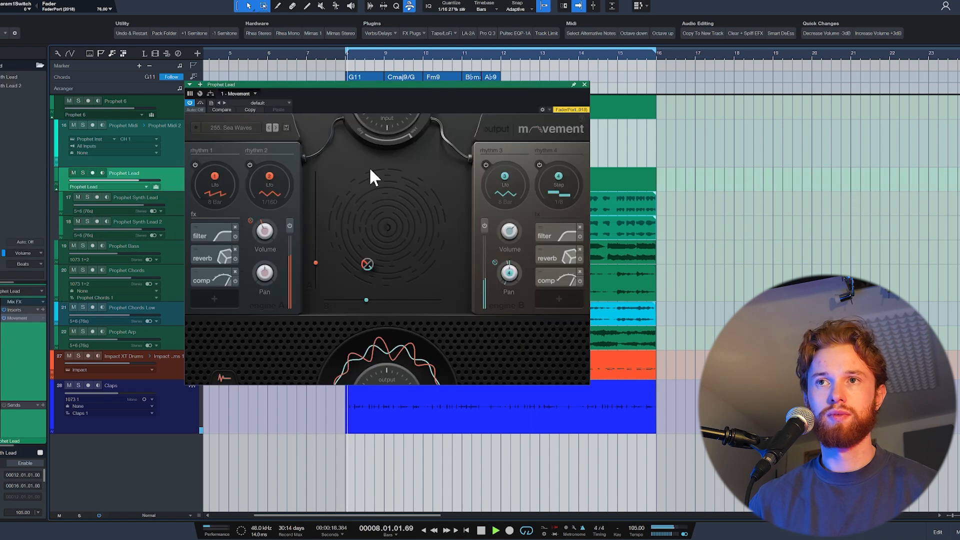
pyautogui.click(583, 84)
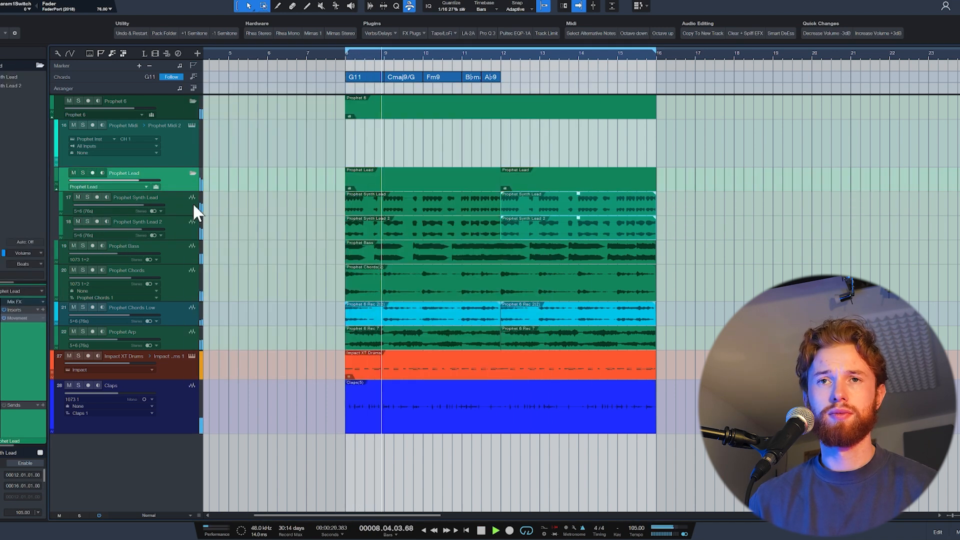
# - Insert Pro-Q 3 ahead of Movement on the Prophet Lead bus with a 24 dB/oct low cut at about 119 Hz
pyautogui.press('space')
pyautogui.click(42, 311)
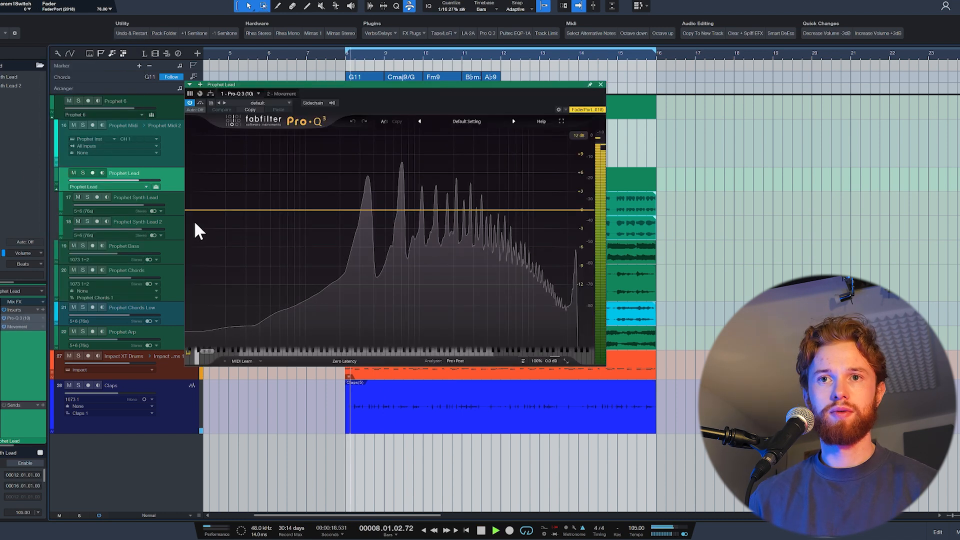
pyautogui.doubleClick(200, 223)
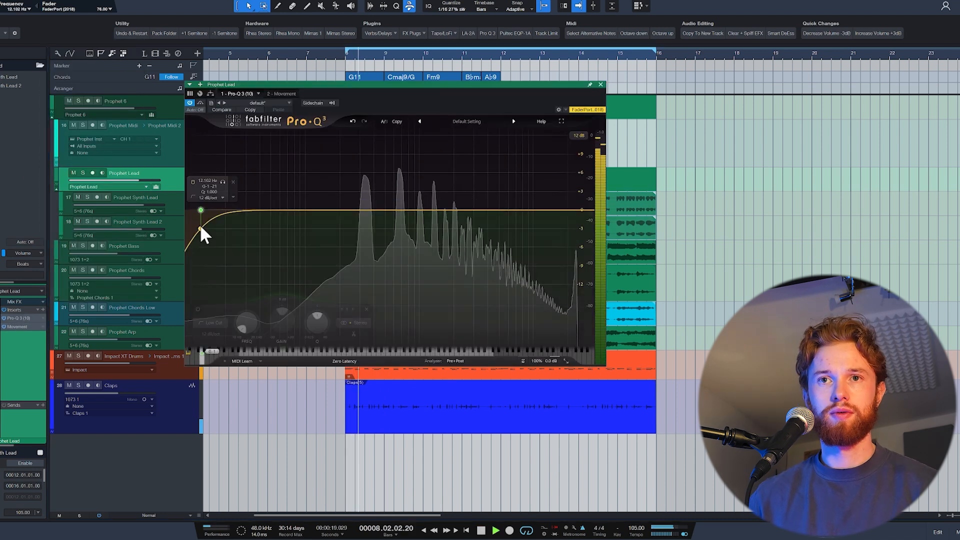
pyautogui.moveTo(202, 220); pyautogui.dragTo(333, 212)
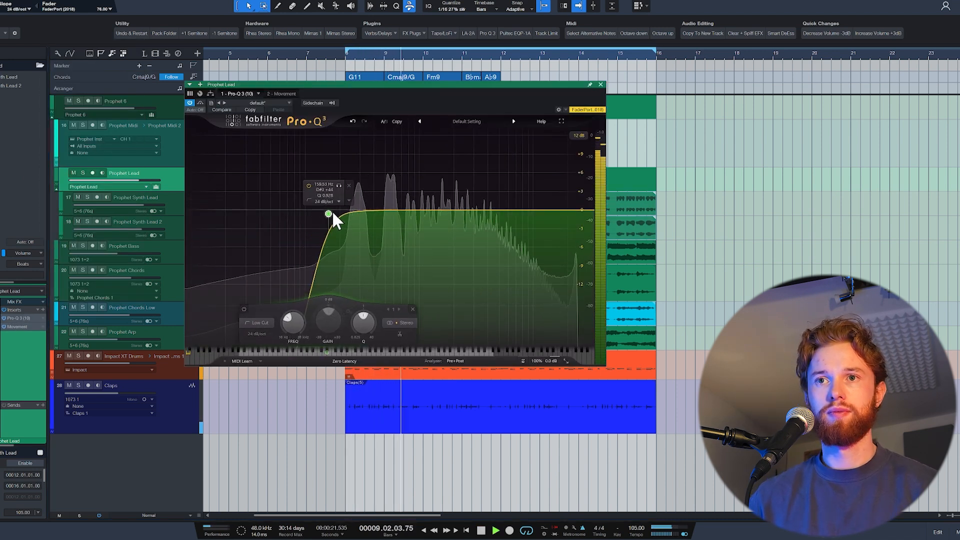
pyautogui.click(600, 84)
# - Insert TAL-Chorus-LX on the Prophet Lead bus, set Chorus II and lower its dry/wet mix while the beat plays
pyautogui.click(42, 310)
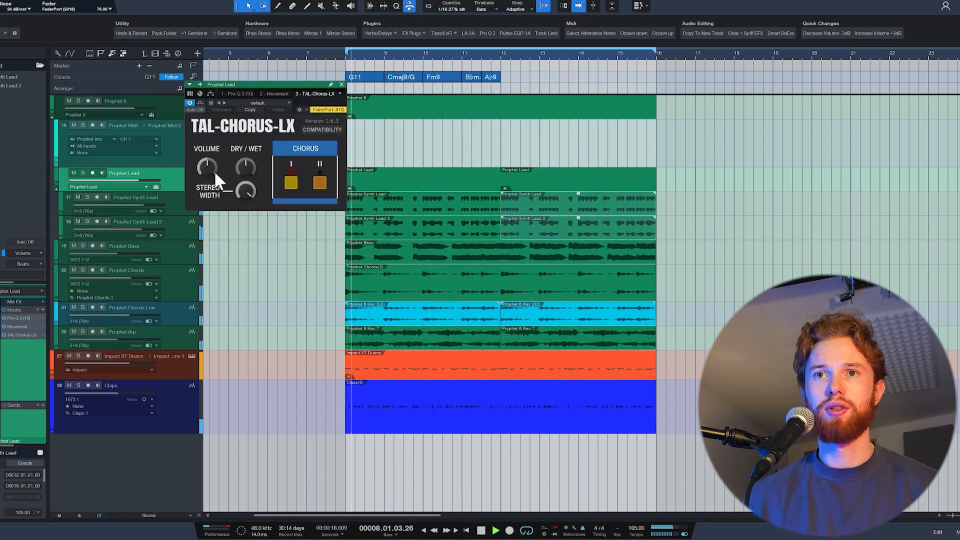
pyautogui.click(320, 181)
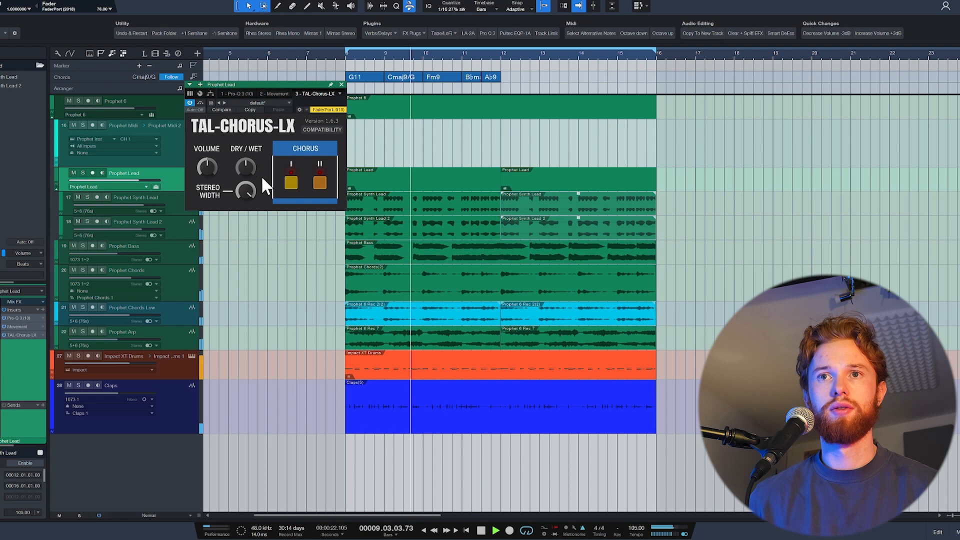
pyautogui.moveTo(252, 166); pyautogui.dragTo(247, 193)
pyautogui.press('space')
# - Insert Saturn 2 on the Prophet Lead bus with the Console Crush MdB preset and lower its overall mix during playback
pyautogui.click(43, 309)
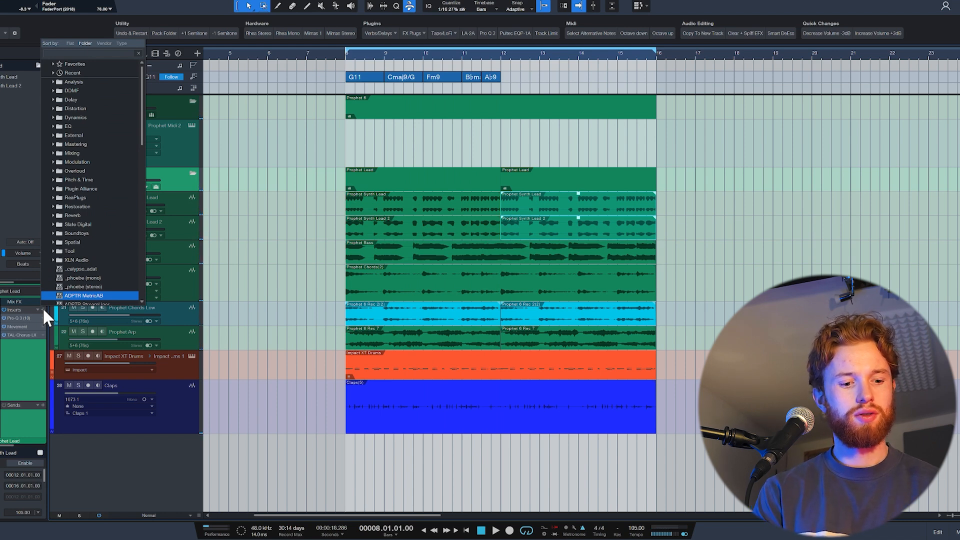
pyautogui.write('sat')
pyautogui.press('Return')
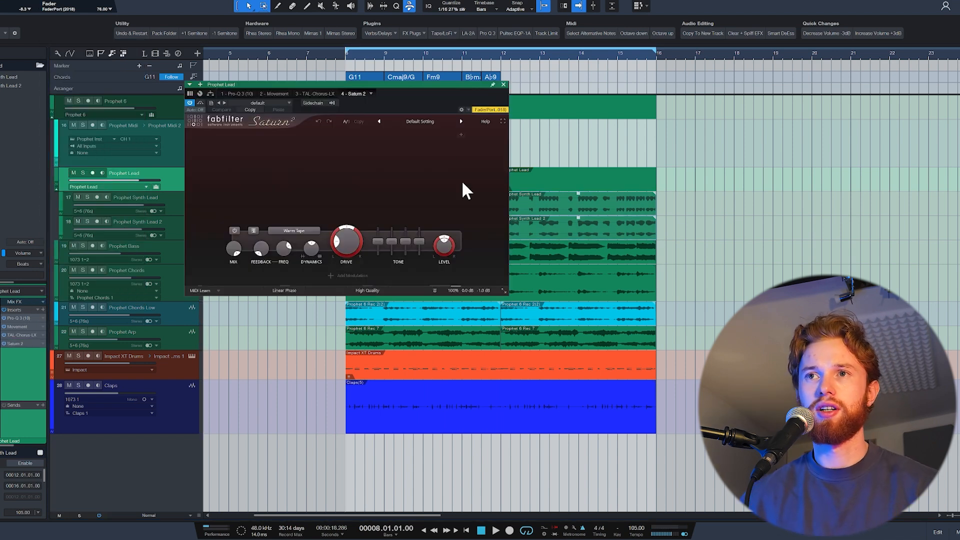
pyautogui.press('space')
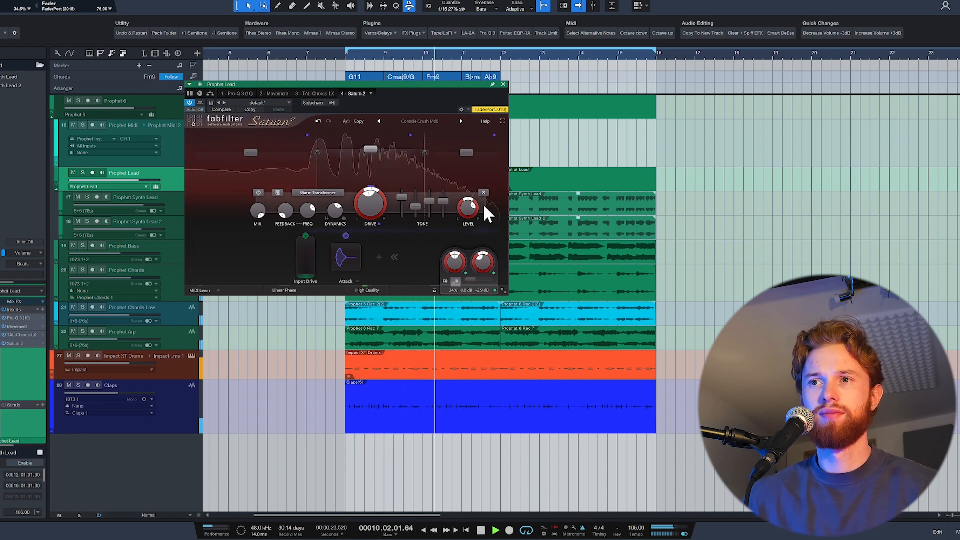
pyautogui.moveTo(473, 279); pyautogui.dragTo(451, 277)
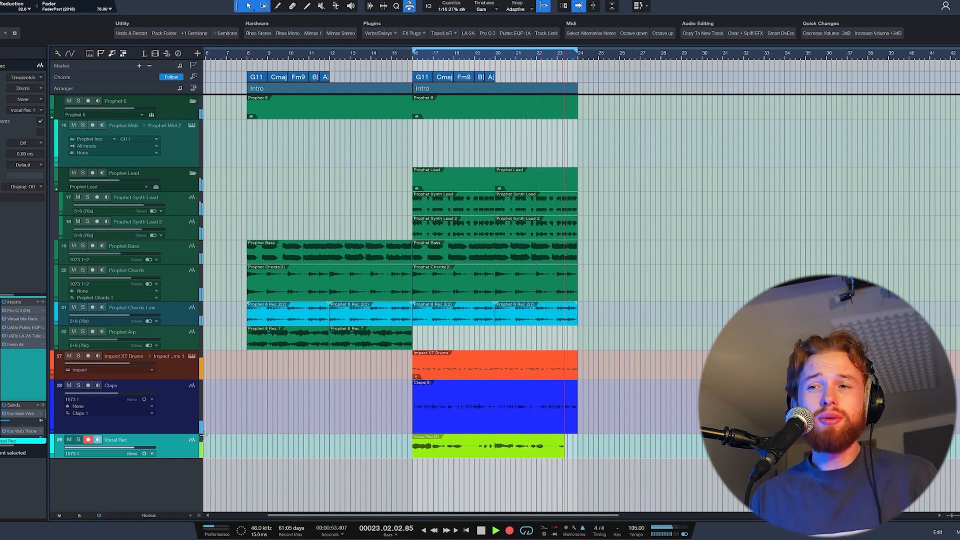
# - Record the main vocal and its following takes on Vocal Rec from bar 16, placing each on its own vocal track
pyautogui.press('space')
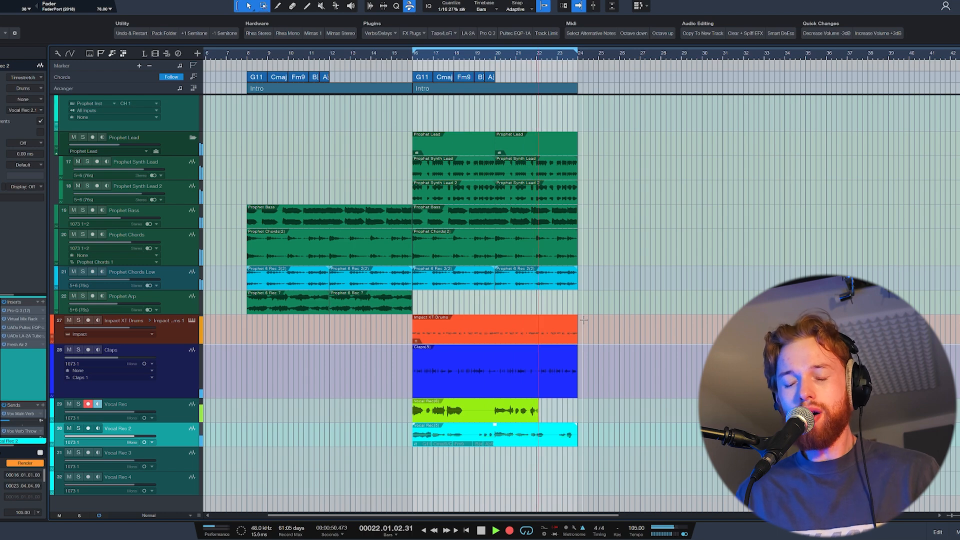
pyautogui.press('space')
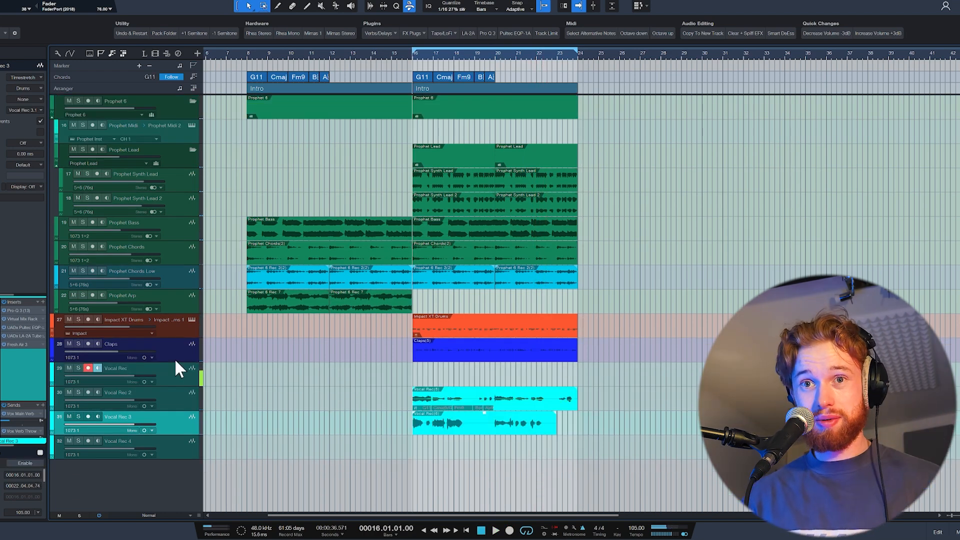
pyautogui.click(172, 379)
pyautogui.press('KP_Multiply')
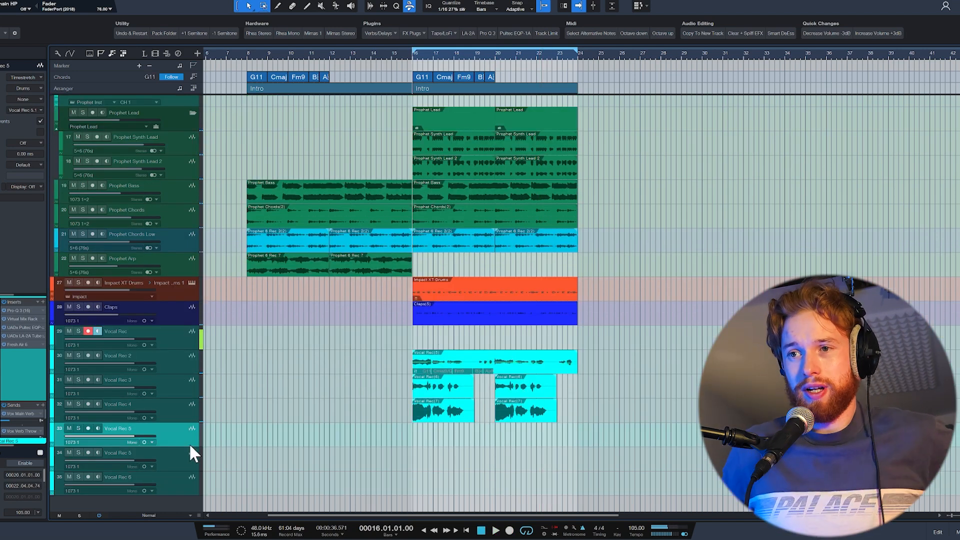
# - Record two more harmony takes on Vocal Rec from bar 16 and move each to its own track beneath
pyautogui.press('KP_Multiply')
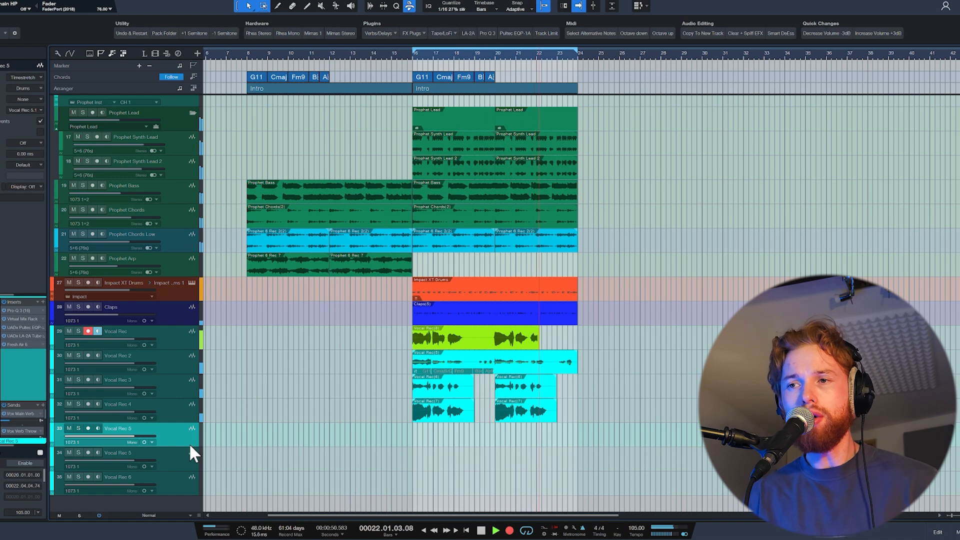
pyautogui.press('space')
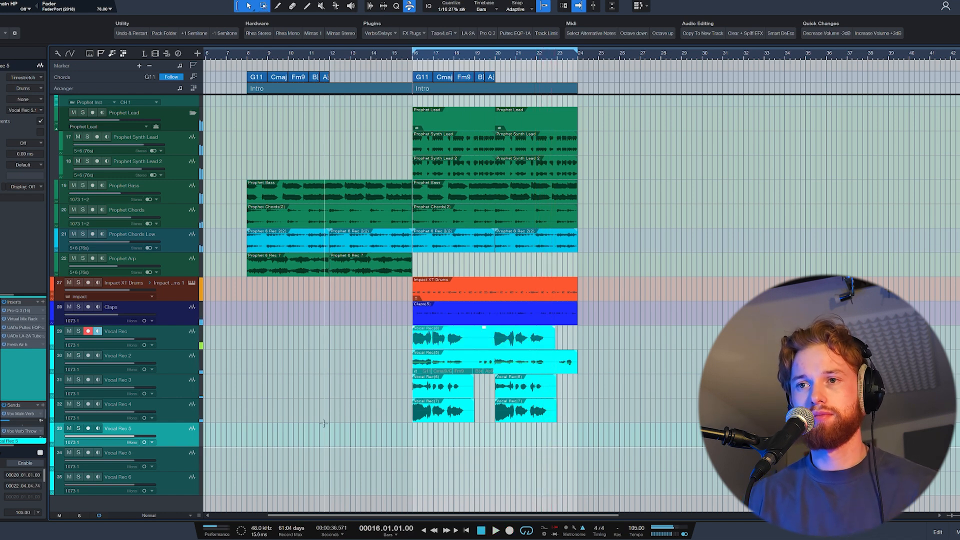
pyautogui.press('KP_Multiply')
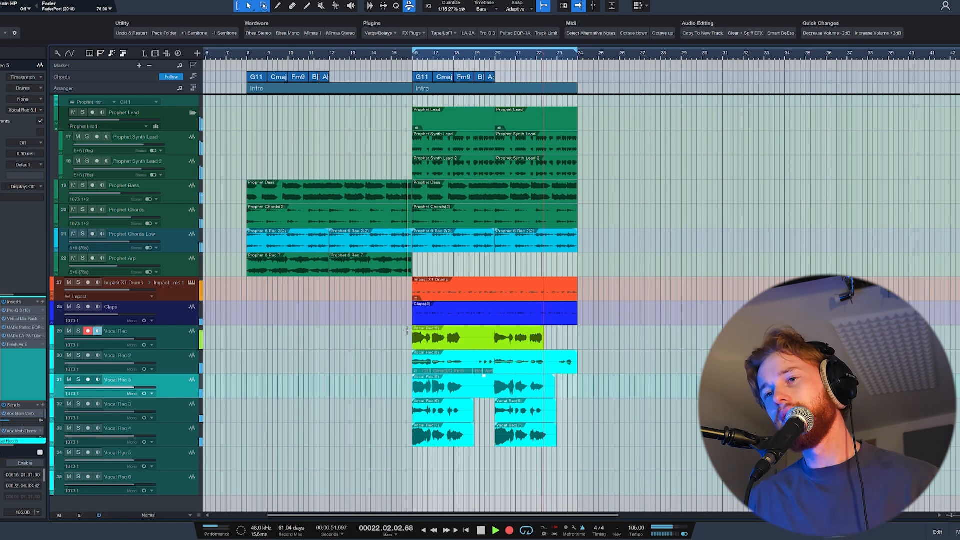
pyautogui.press('space')
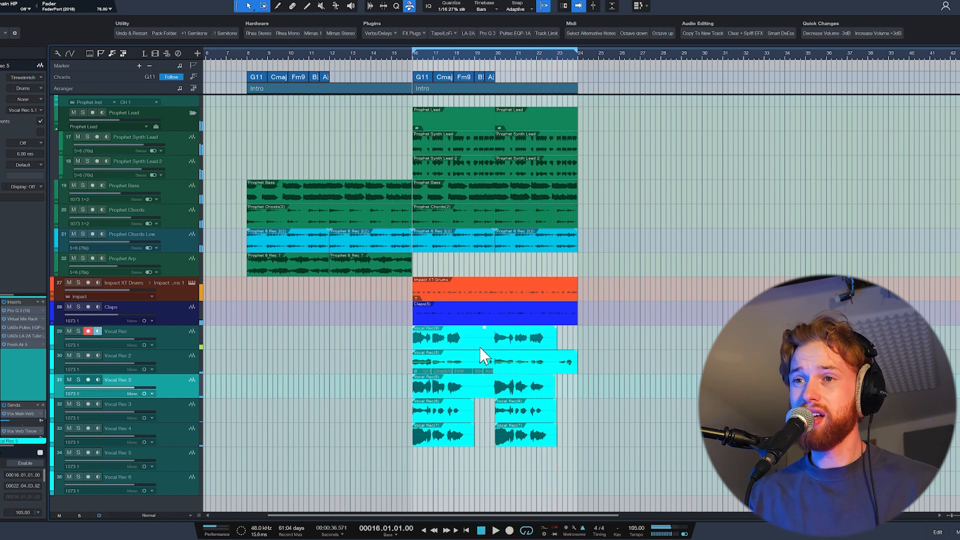
pyautogui.moveTo(479, 345); pyautogui.dragTo(477, 438)
# - Record a last harmony take on Vocal Rec from bar 16 and move it to a free track below the other takes
pyautogui.press('space')
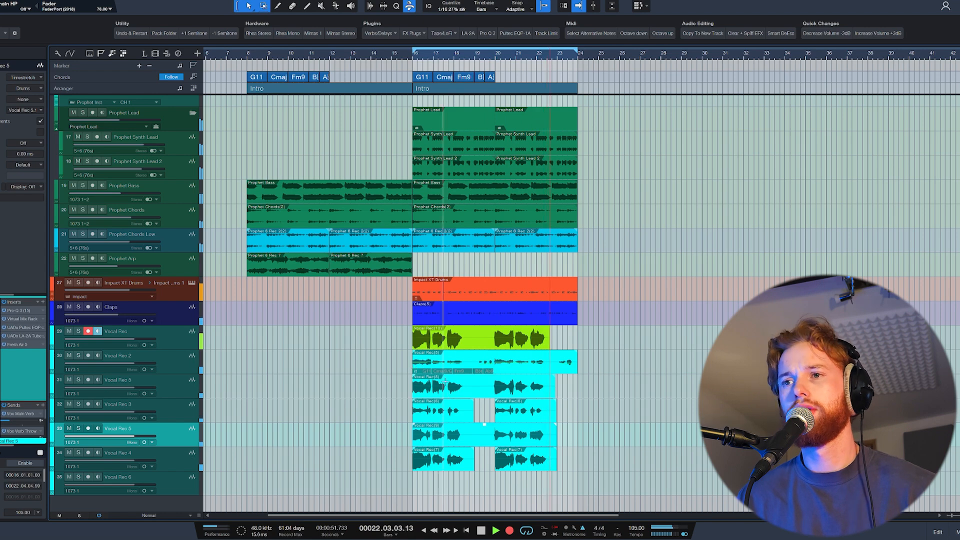
pyautogui.press('space')
pyautogui.moveTo(485, 341); pyautogui.dragTo(485, 478)
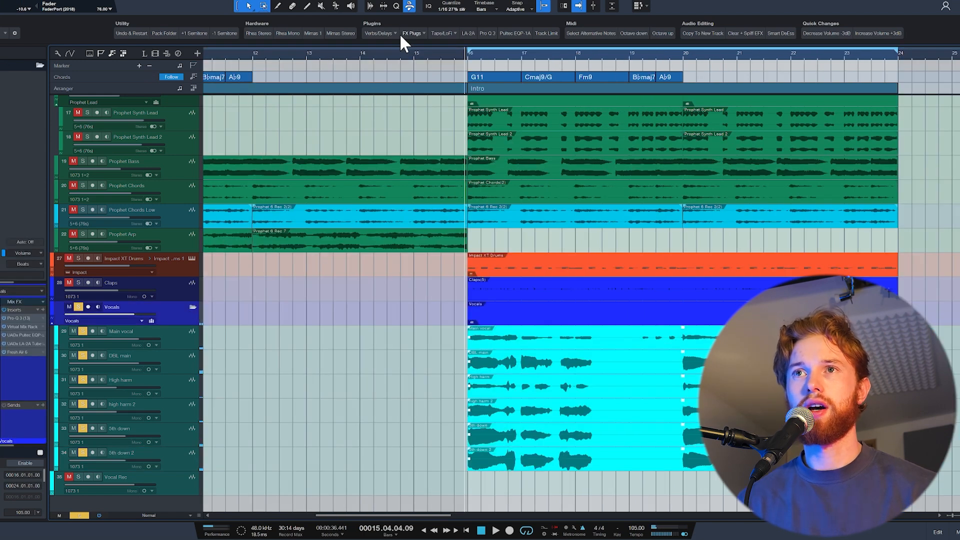
# - Try Valhalla Supermassive on the Vocals bus while playing the soloed vocals
pyautogui.click(398, 33)
pyautogui.click(406, 51)
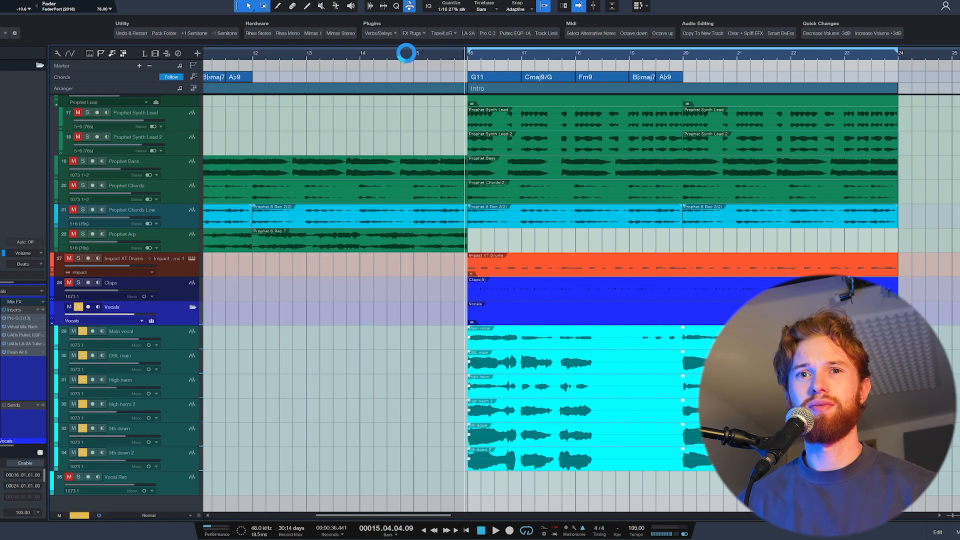
pyautogui.press('space')
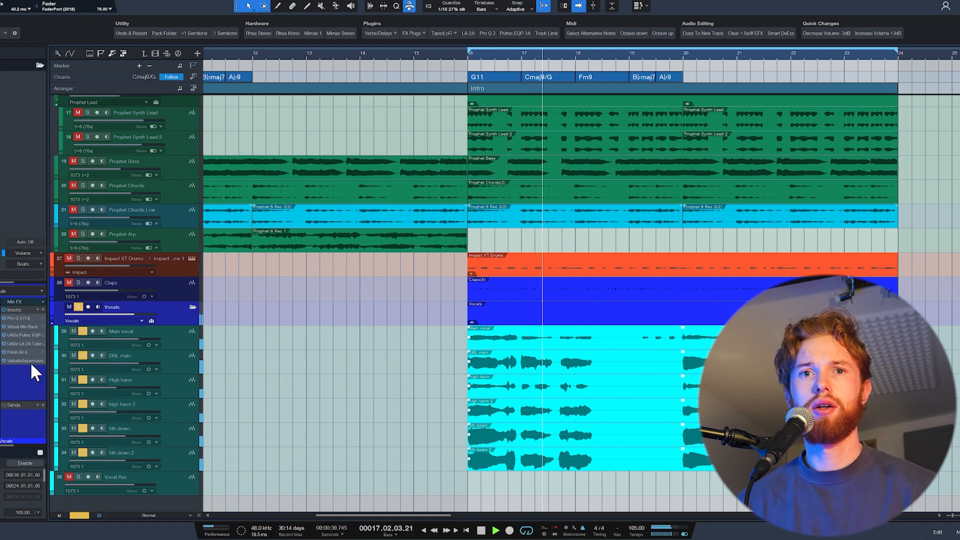
pyautogui.press('space')
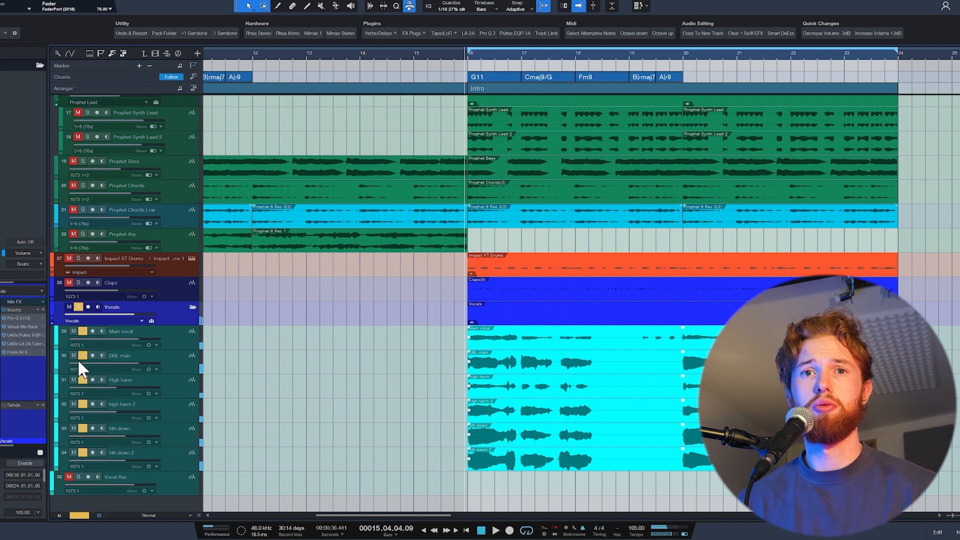
# - Insert the Spaced Out reverb and delay on the Vocals bus and play the soloed vocals through it
pyautogui.click(376, 32)
pyautogui.click(412, 33)
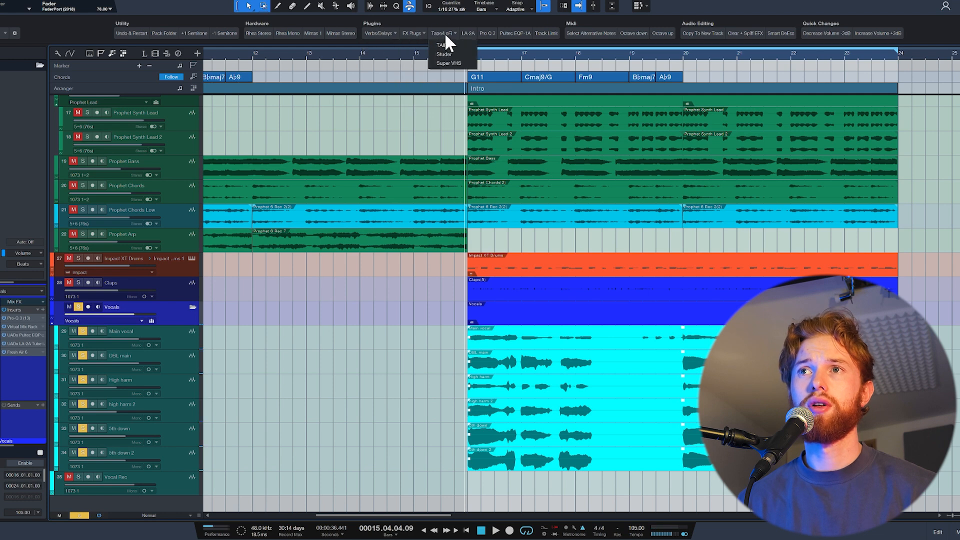
pyautogui.click(379, 33)
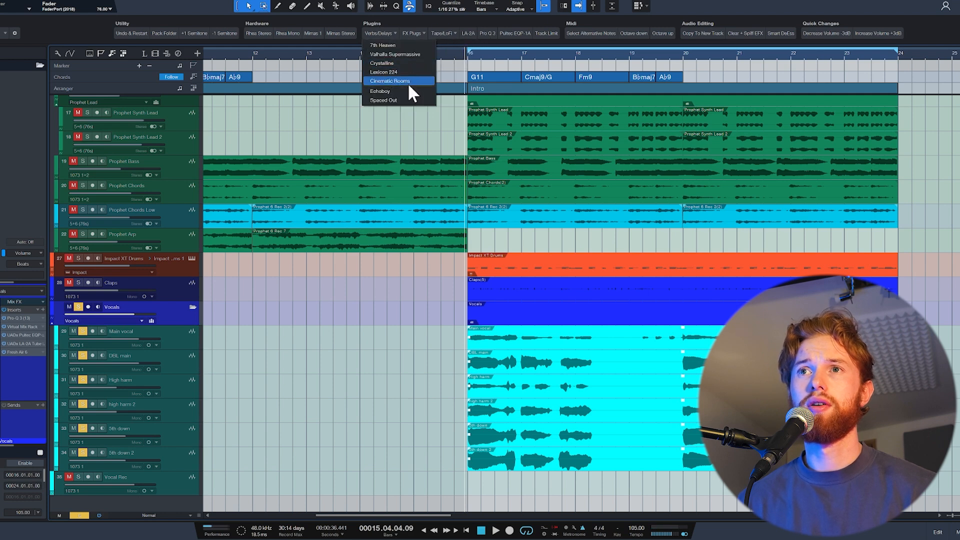
pyautogui.click(407, 100)
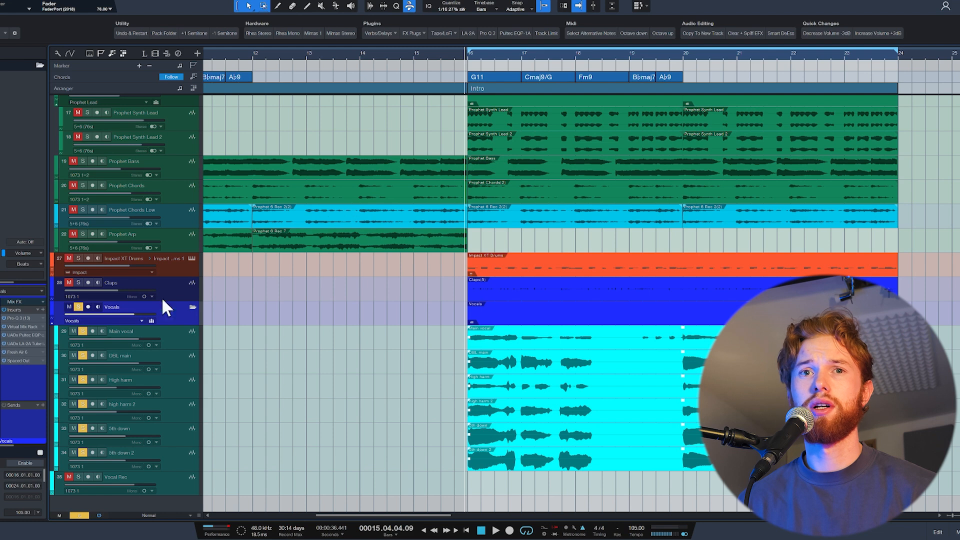
pyautogui.press('space')
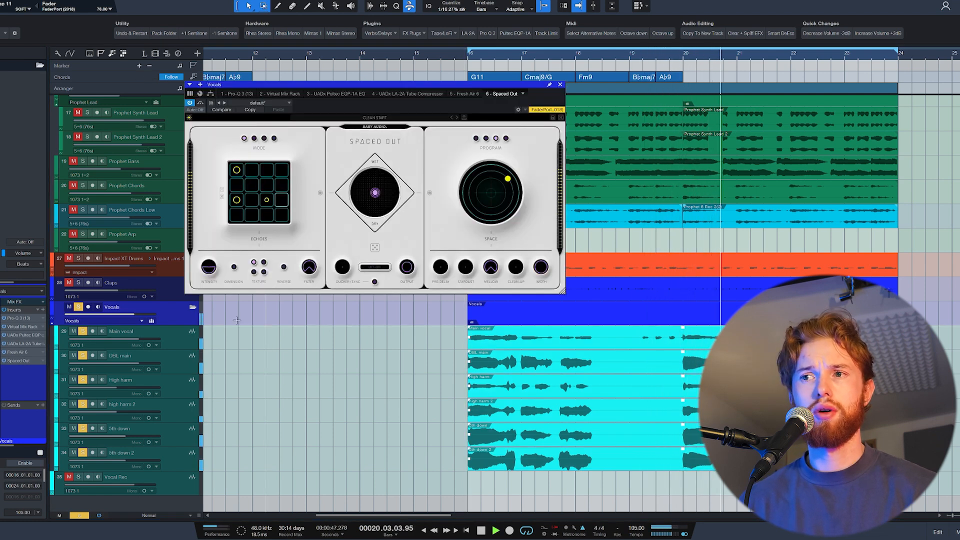
pyautogui.click(171, 342)
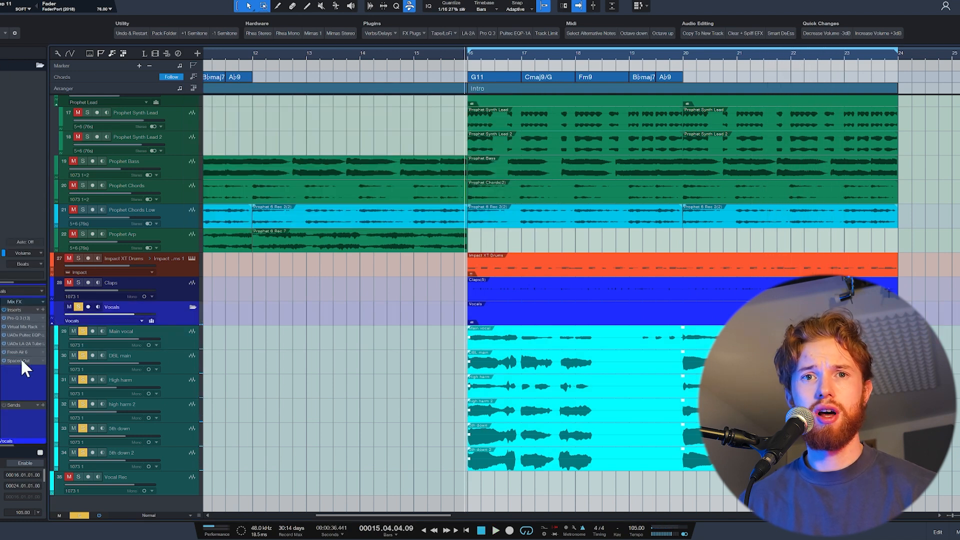
# - Unsolo the Vocals bus and, during playback, shift Spaced Out's central mix toward dry and turn up its ducking
pyautogui.click(22, 361)
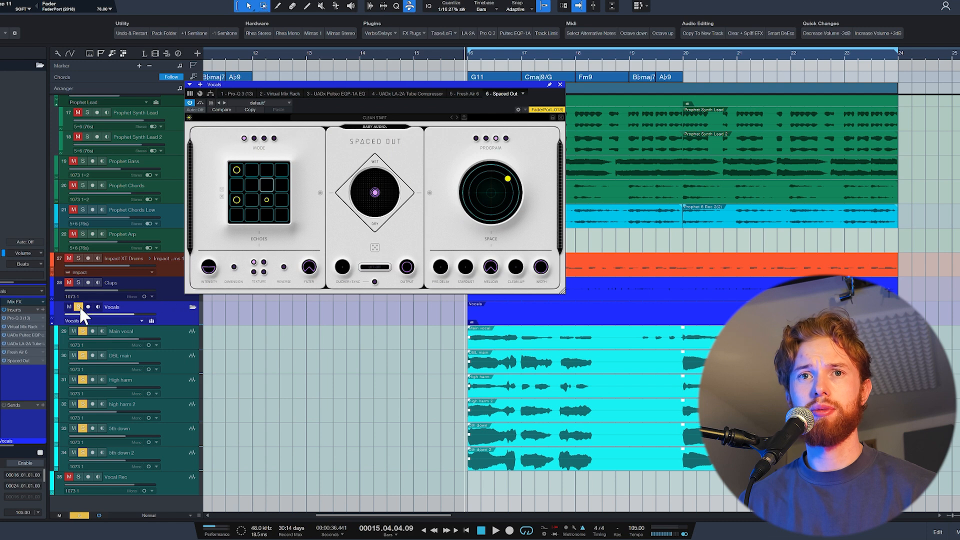
pyautogui.click(79, 307)
pyautogui.press('space')
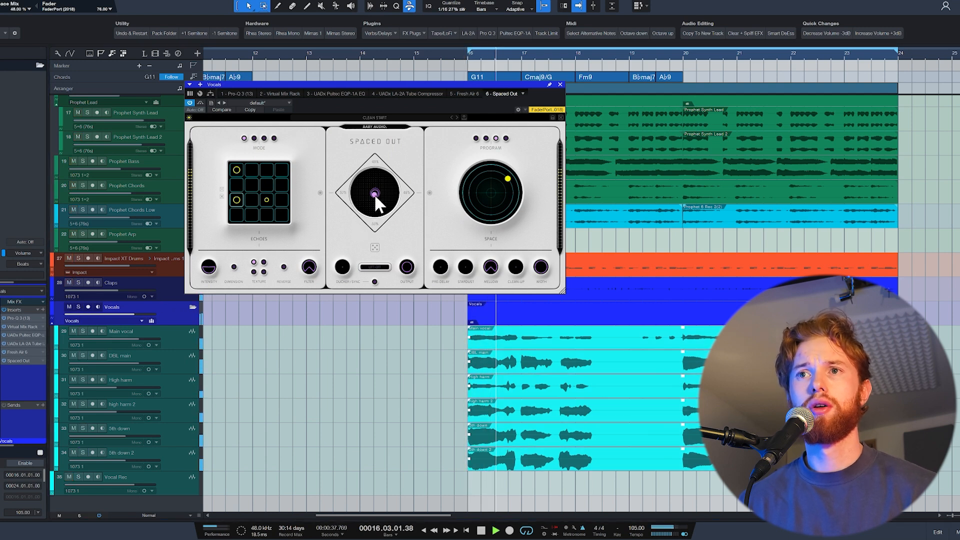
pyautogui.moveTo(375, 196); pyautogui.dragTo(375, 202)
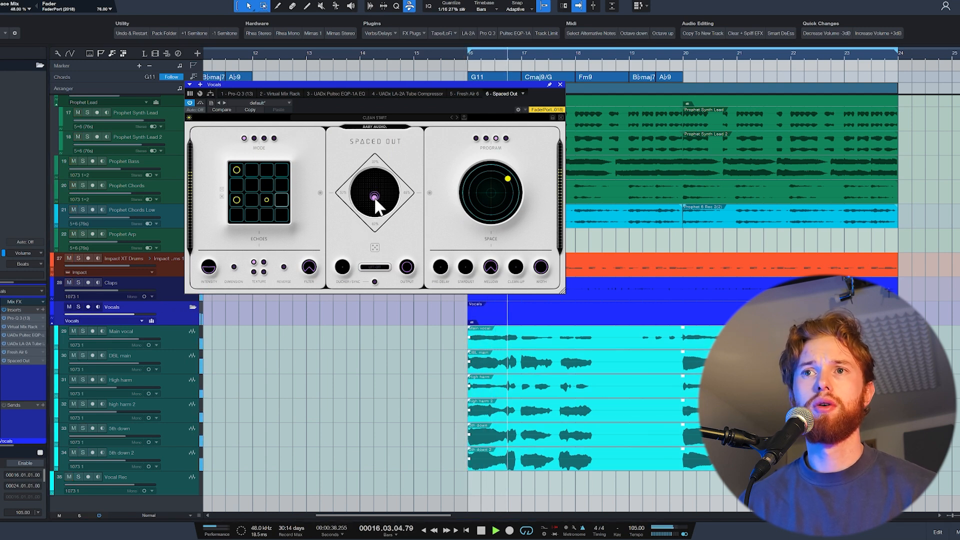
pyautogui.click(343, 268)
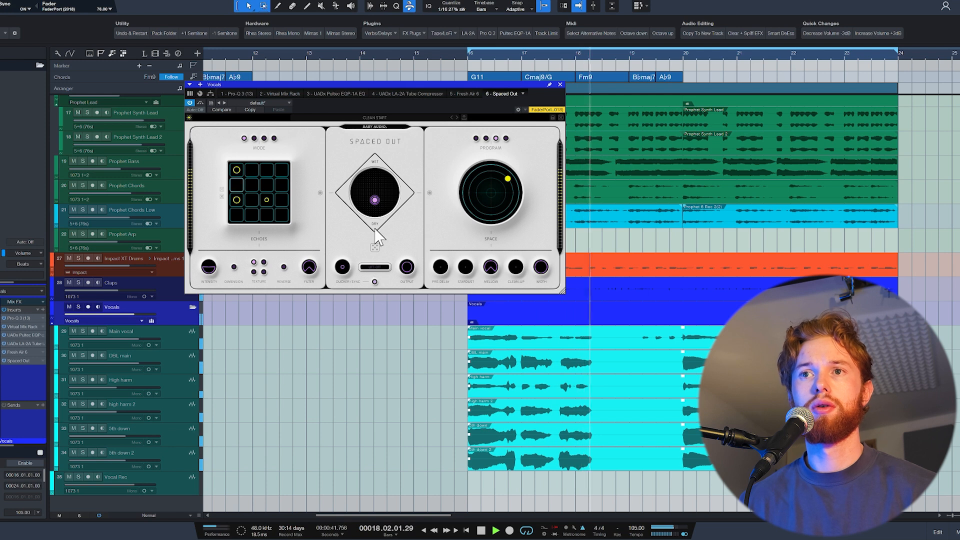
pyautogui.moveTo(375, 200); pyautogui.dragTo(376, 196)
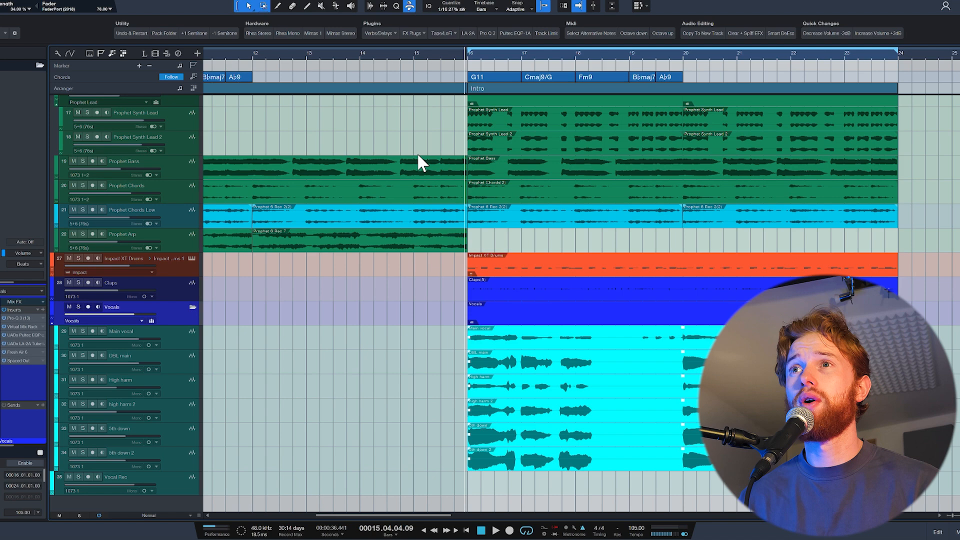
# - Move Decapitator ahead of the Band Pass Wide Pro-Q 3 in the Vocals insert chain, close the EQ and play the beat
pyautogui.click(18, 344)
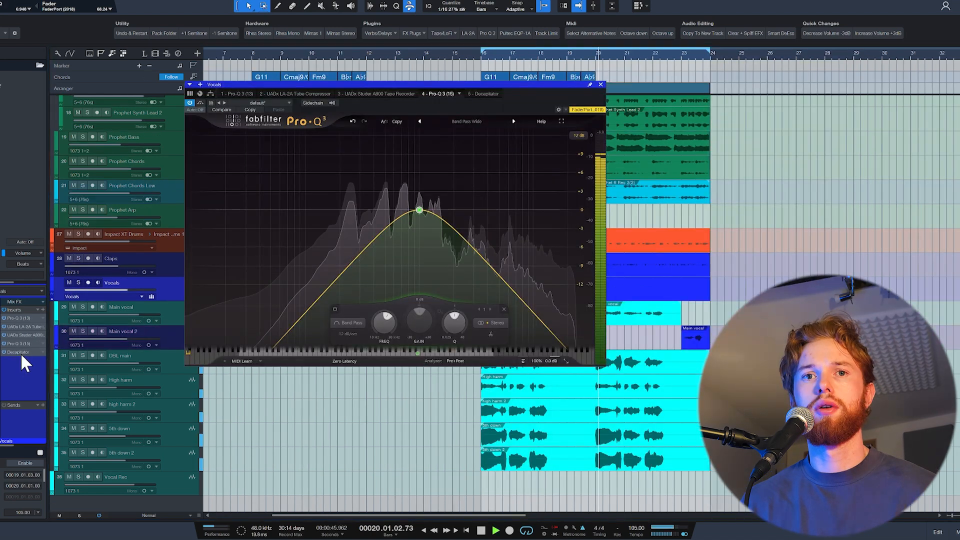
pyautogui.moveTo(20, 353); pyautogui.dragTo(23, 340)
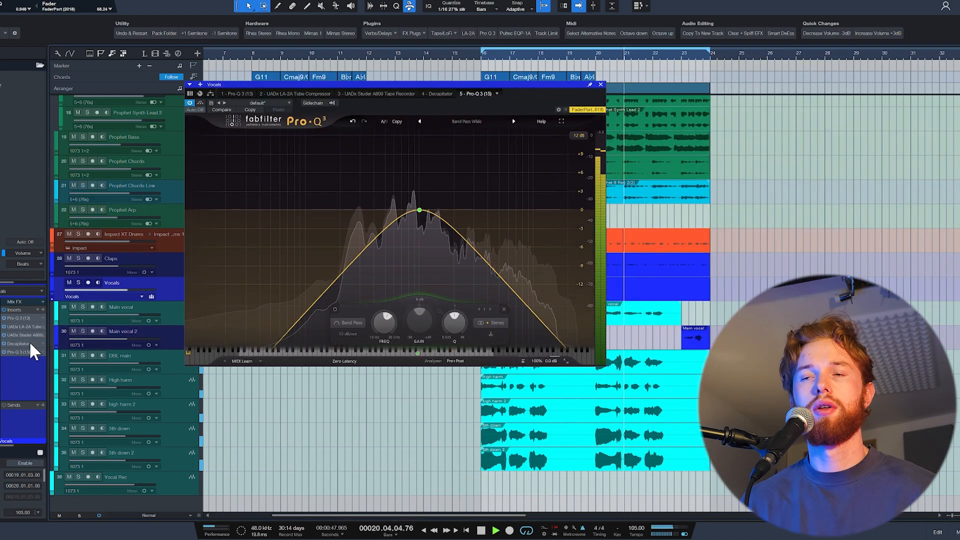
pyautogui.click(601, 85)
pyautogui.press('space')
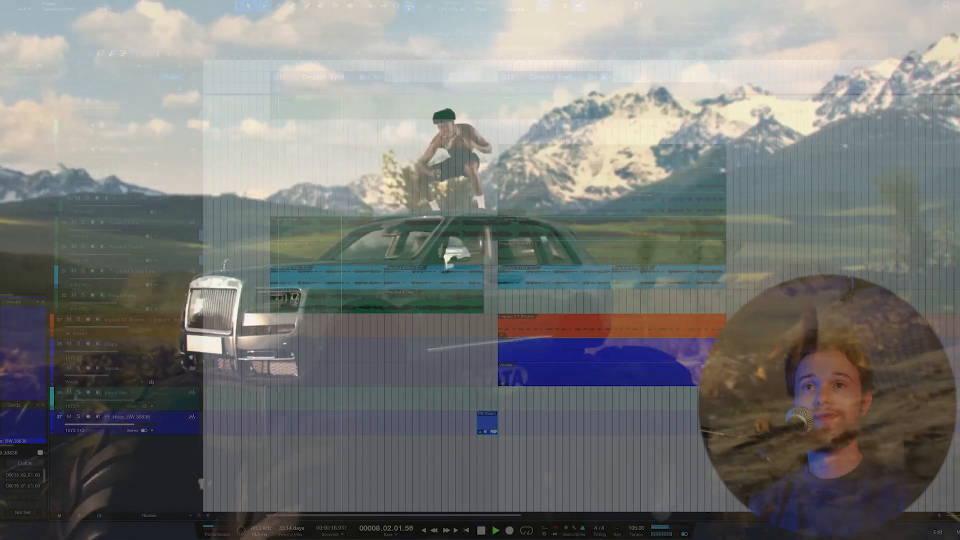
pyautogui.press('space')
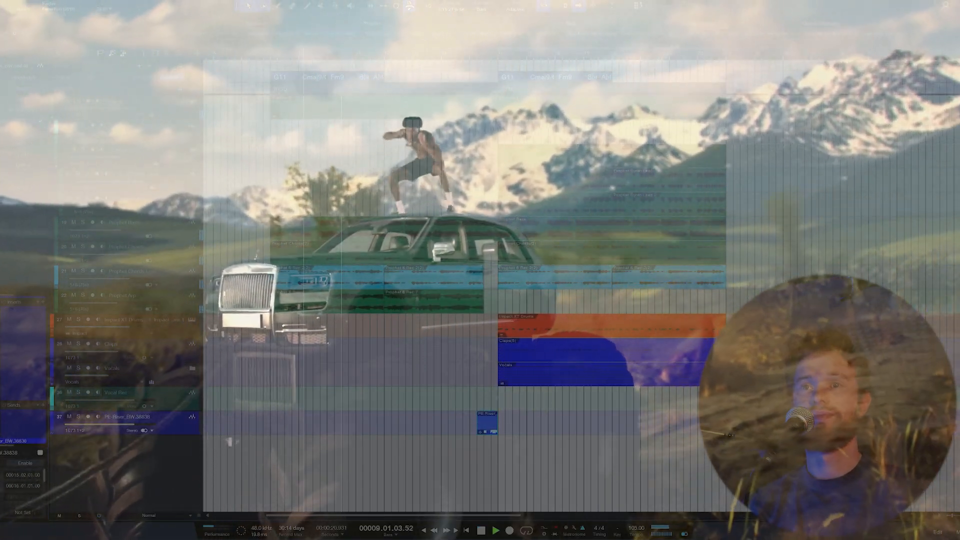